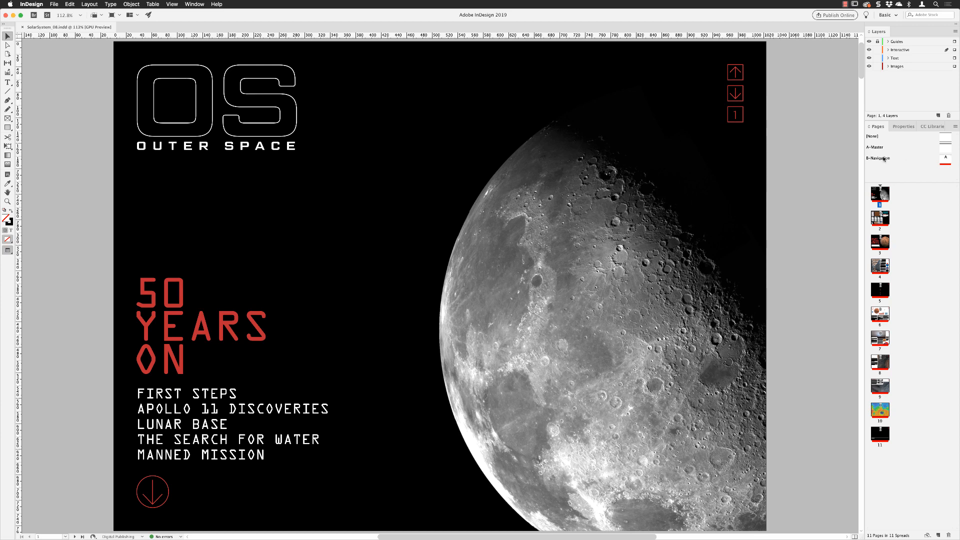
Step: Open the B-Navigation master page and zoom in on its arrow and page number icons
double_click(884, 159)
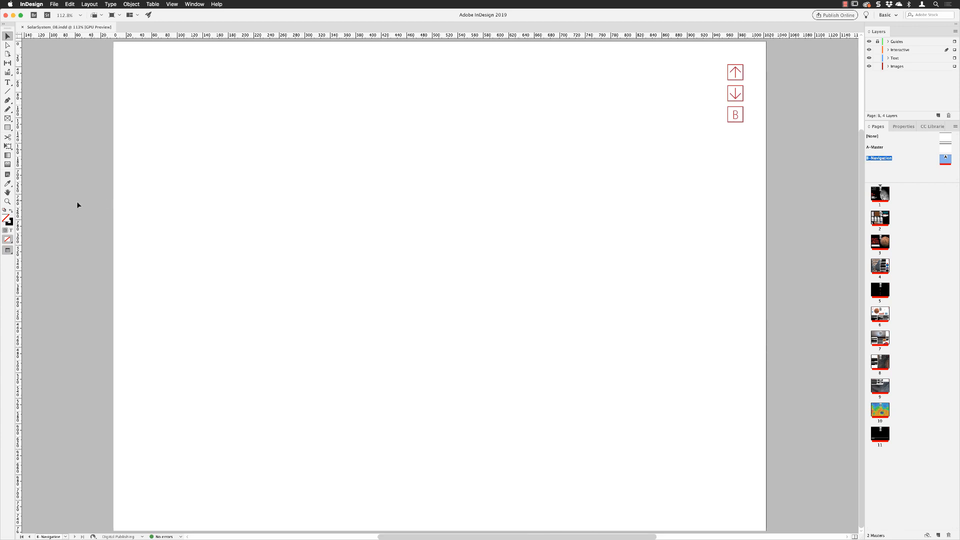
left_click(7, 201)
left_click_drag(677, 48, 788, 198)
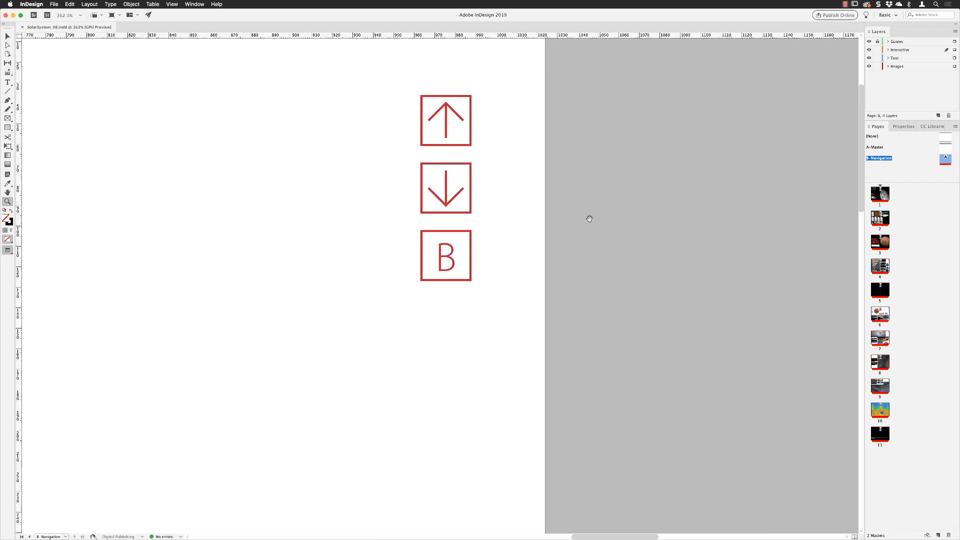
left_click_drag(553, 146, 771, 172)
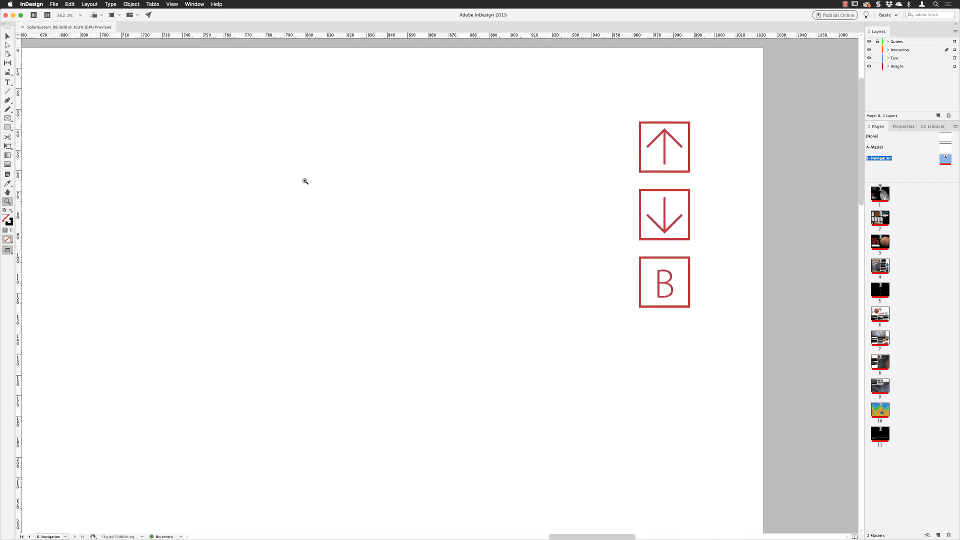
Step: Check which separate objects make up the up-arrow and down-arrow icons
left_click(7, 37)
left_click(678, 144)
left_click(667, 212)
left_click(687, 193)
left_click(731, 189)
Step: Make Interactive the active layer, then hide and reshow it to check which objects it holds
left_click(917, 50)
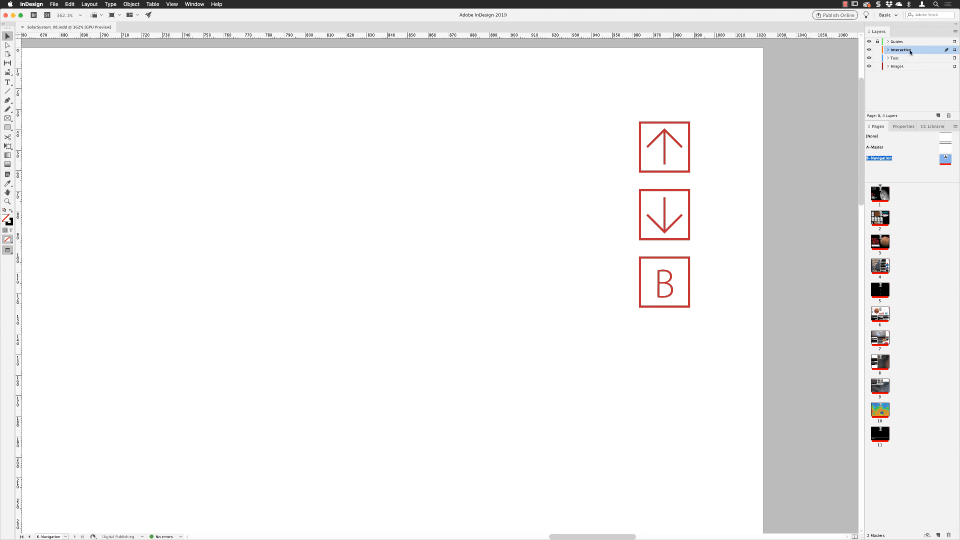
left_click(870, 50)
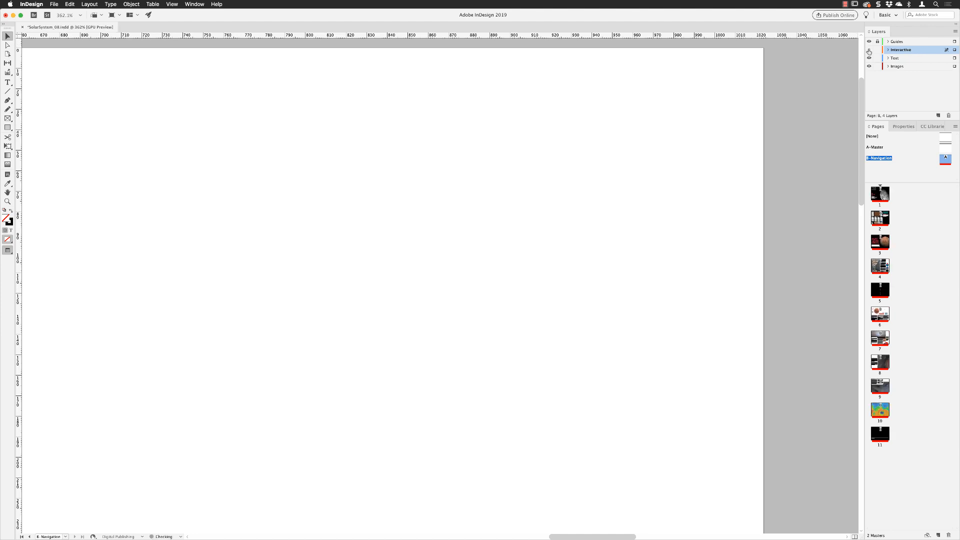
left_click(870, 50)
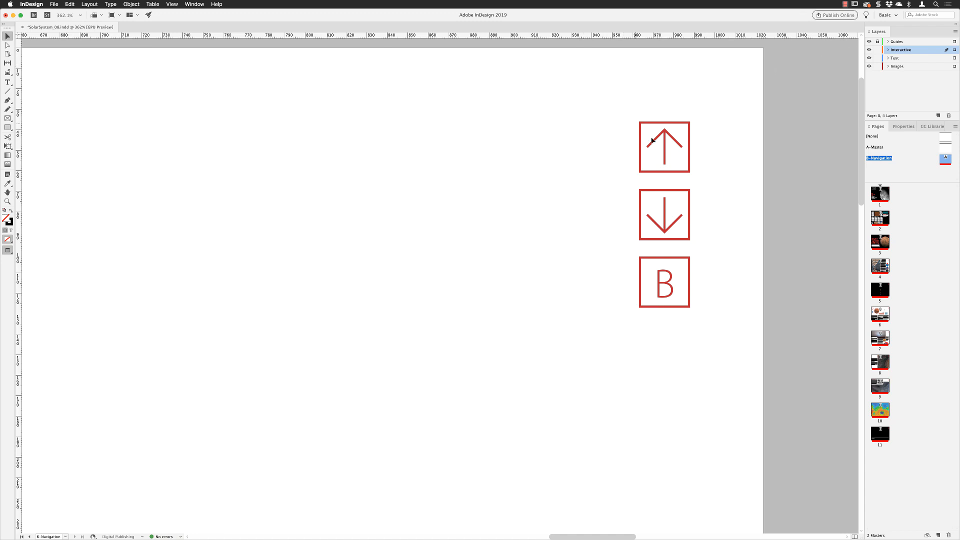
Step: Bring up the Buttons and Forms settings and place them beside the navigation icons
left_click(664, 155)
left_click(673, 123)
left_click(194, 4)
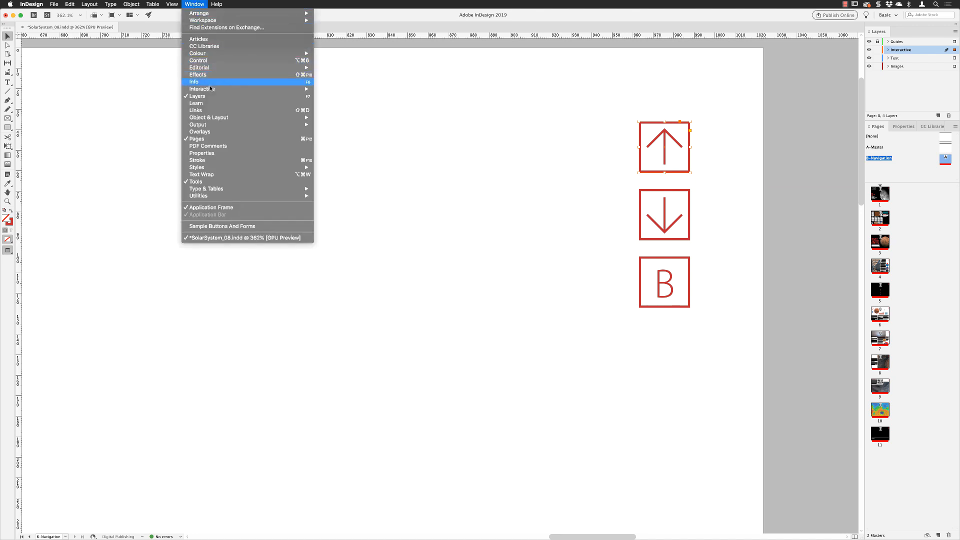
mouse_move(210, 91)
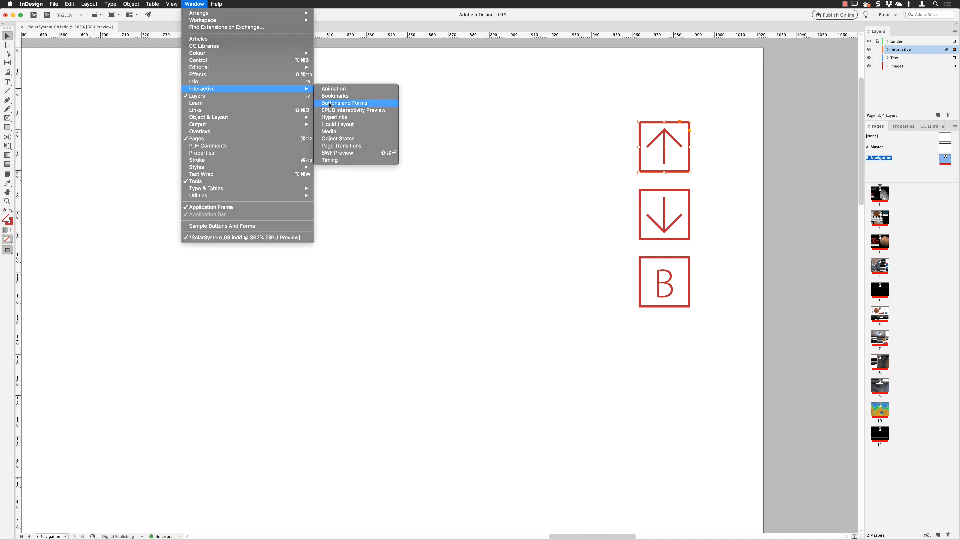
left_click(332, 105)
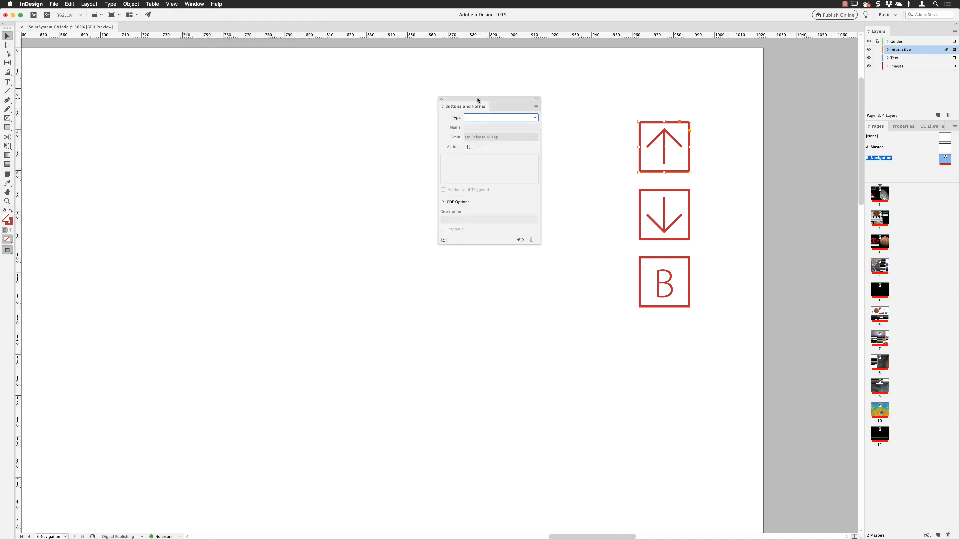
left_click_drag(480, 99, 520, 85)
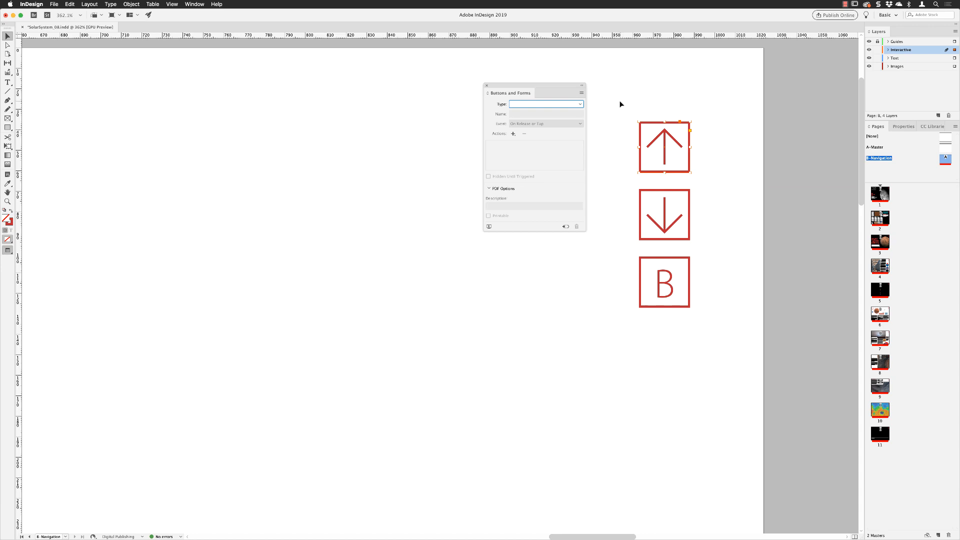
Step: Group the up arrow with its square frame, and the down arrow with its own square frame
left_click_drag(620, 103, 713, 179)
left_click(131, 4)
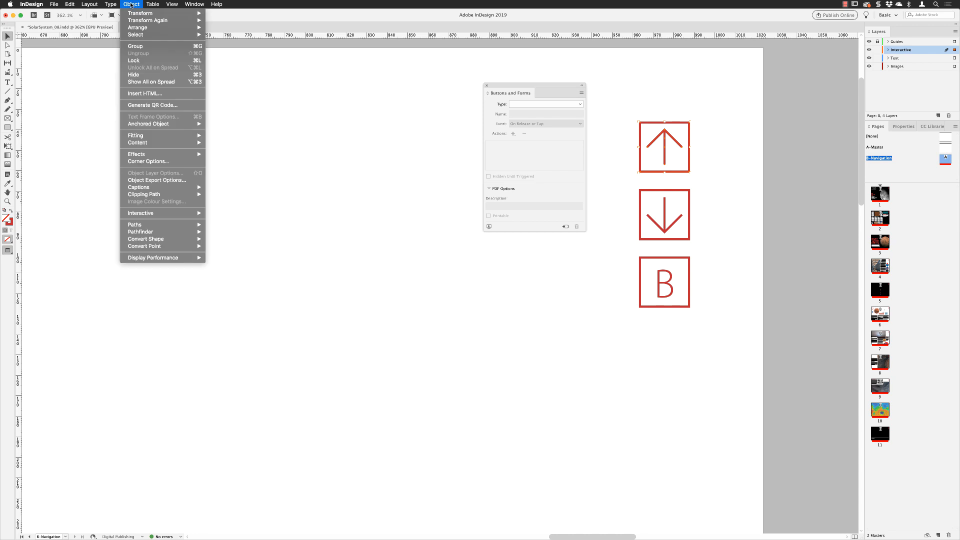
left_click(139, 46)
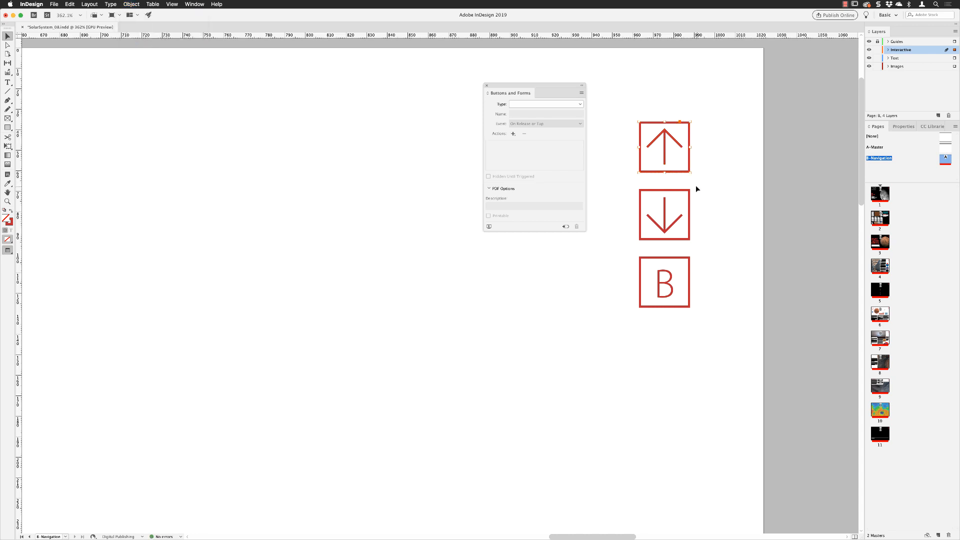
left_click_drag(658, 222, 626, 249)
left_click(132, 5)
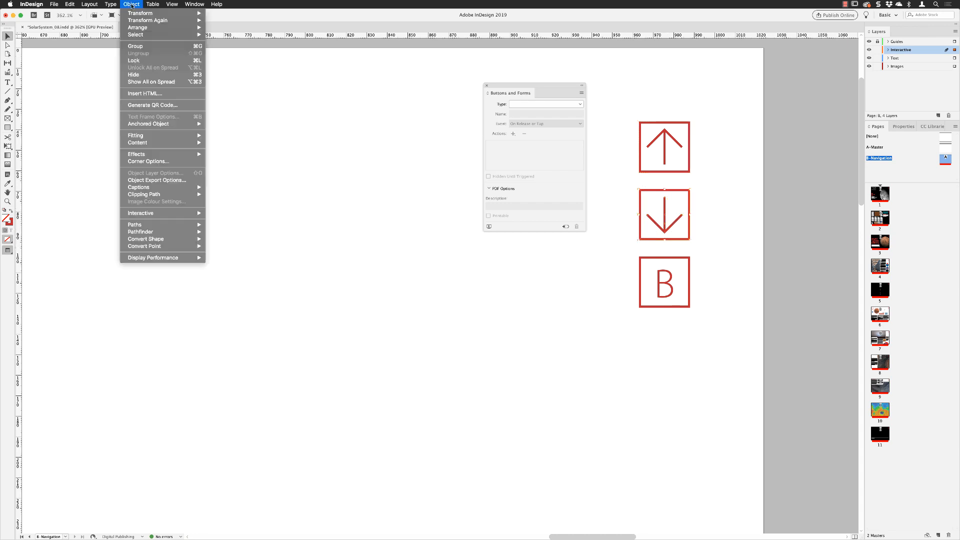
left_click(132, 47)
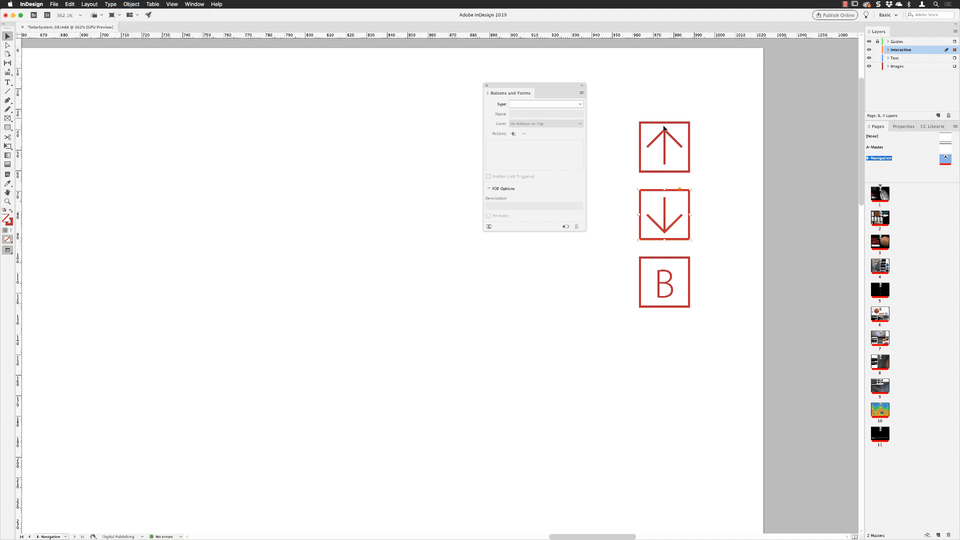
Step: Convert the up-arrow group to a button named "Previous Page" with a Go To Previous Page action, keeping Inherit Zoom
left_click(573, 106)
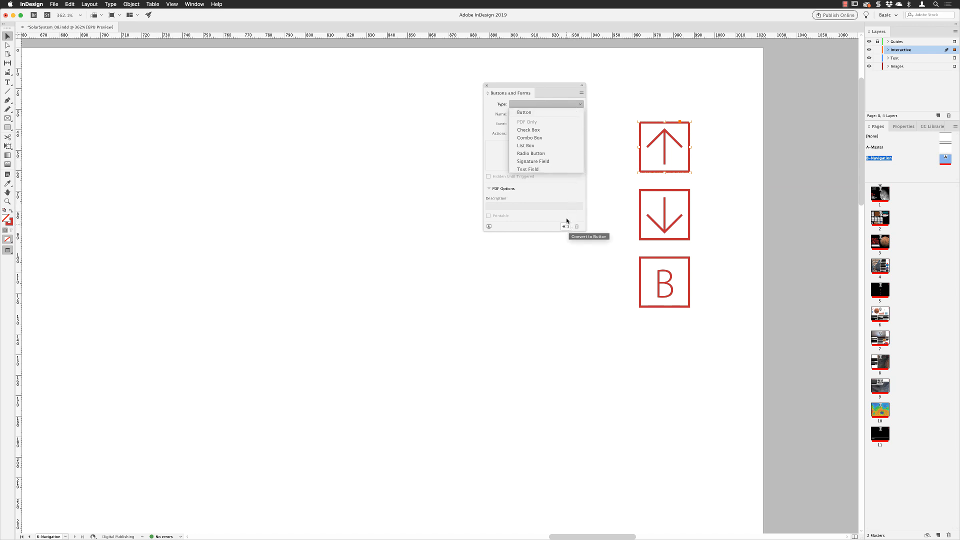
left_click(524, 113)
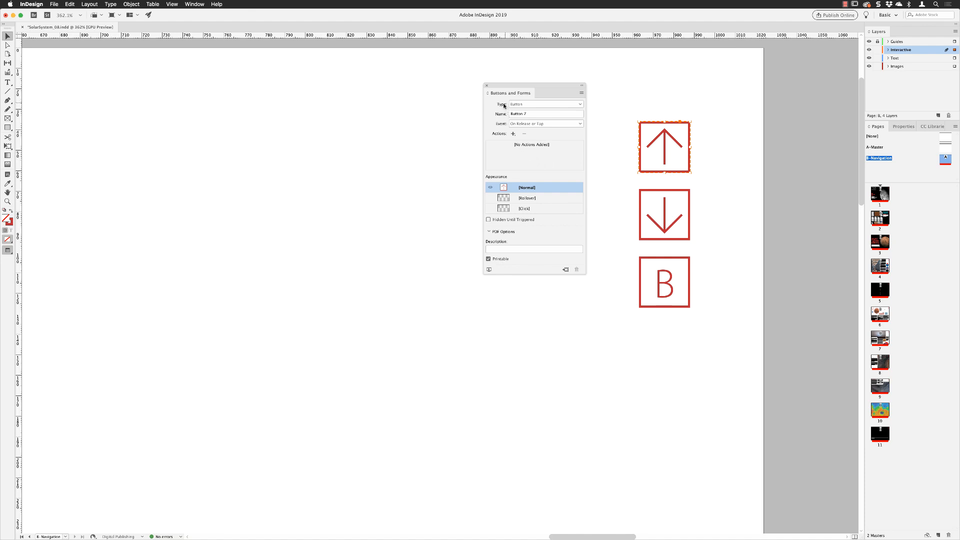
left_click(533, 115)
type("Pl")
key("Return")
left_click(513, 134)
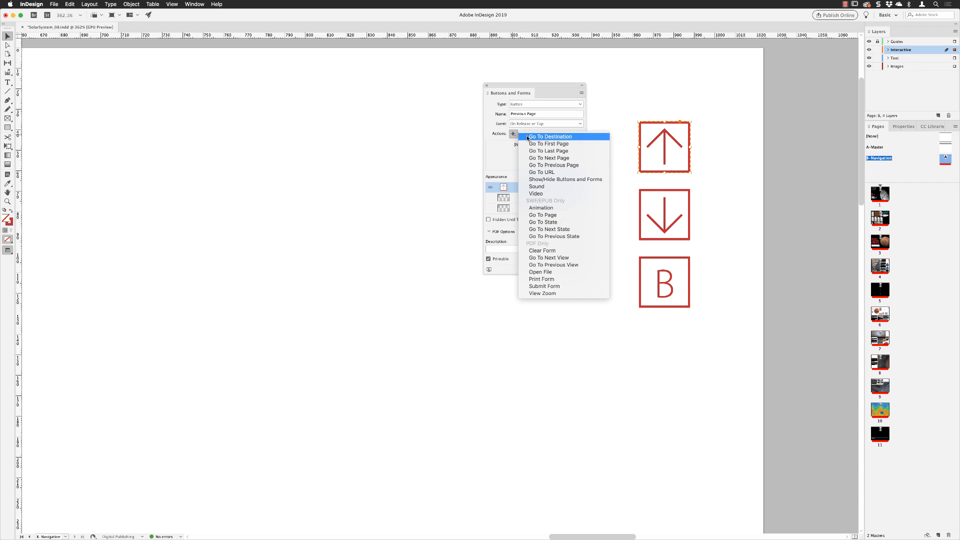
left_click(530, 165)
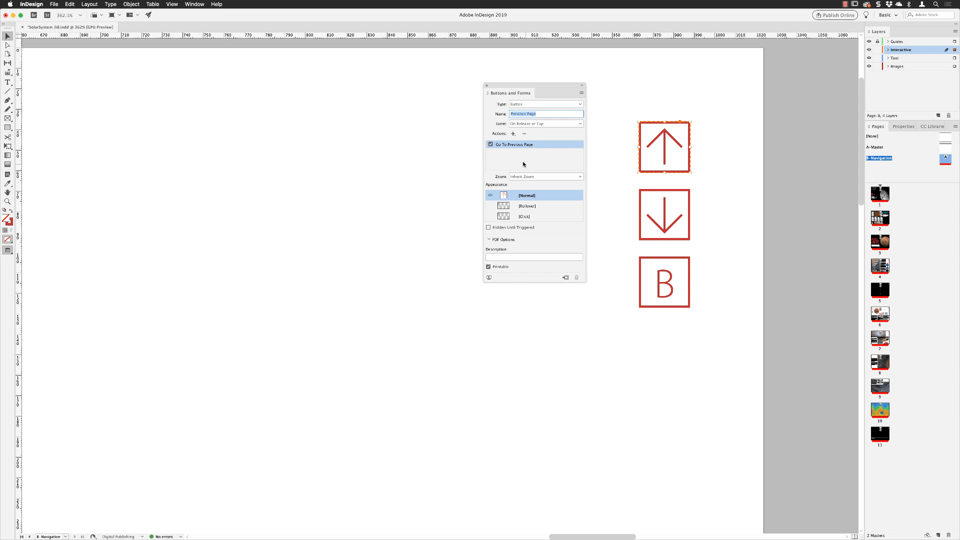
left_click(574, 177)
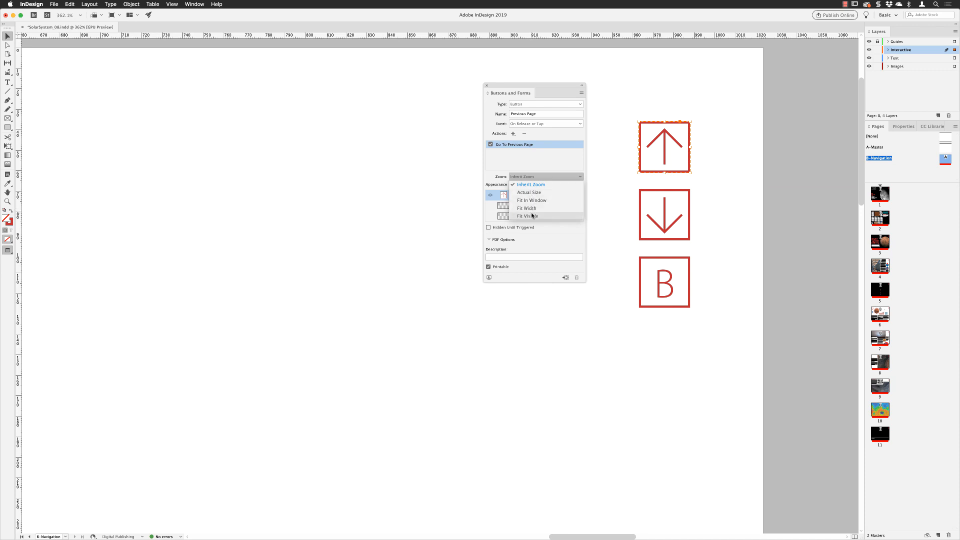
left_click(489, 164)
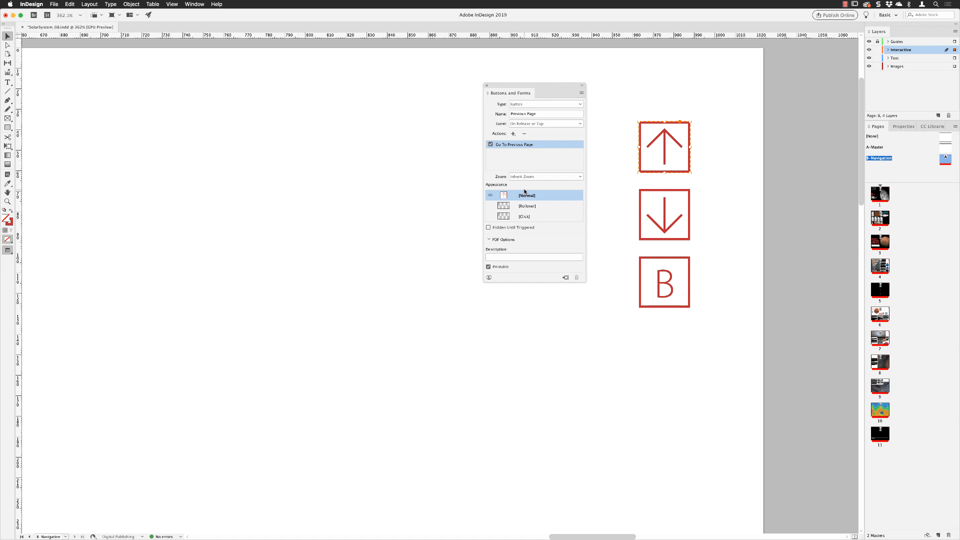
Step: Add a rollover appearance to the Previous Page button and fill its square frame with Green Light
left_click(525, 207)
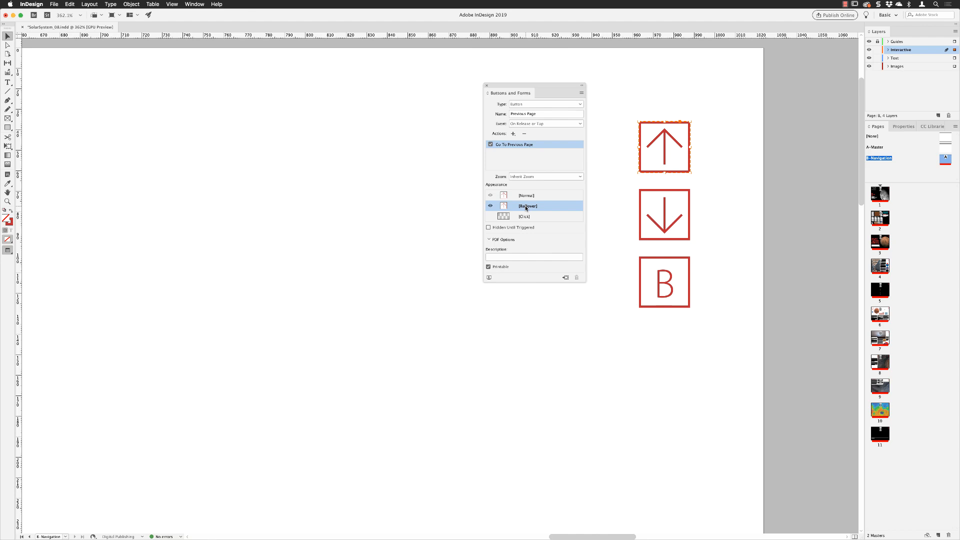
double_click(642, 135)
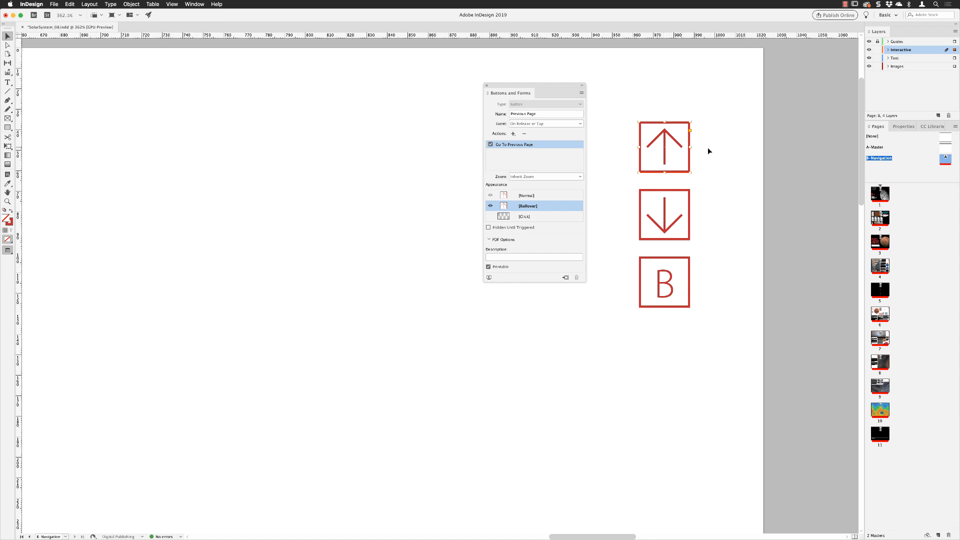
left_click(902, 127)
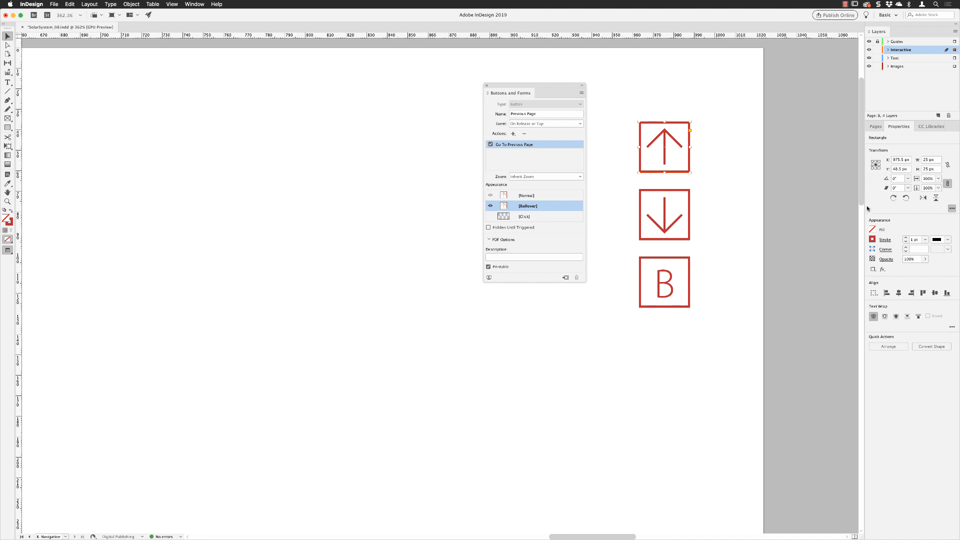
left_click(873, 230)
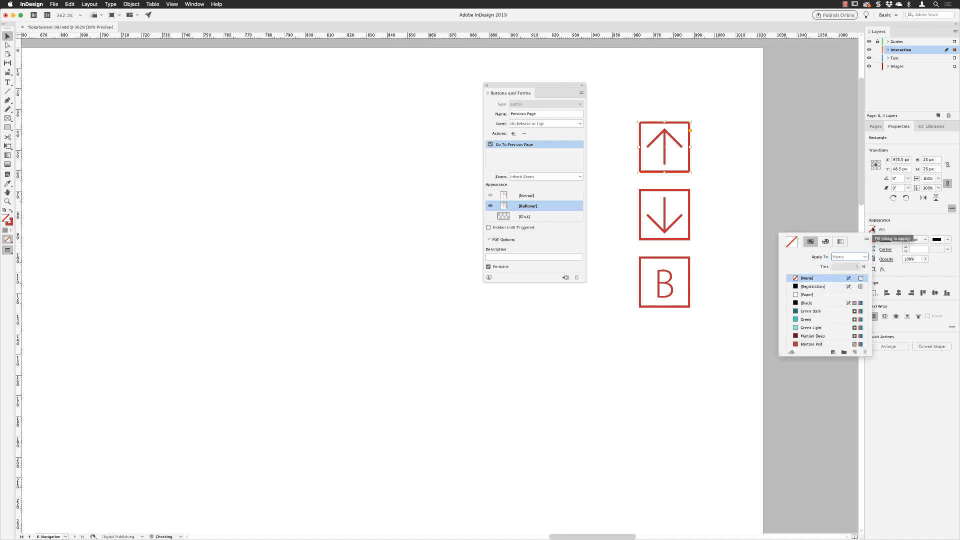
left_click(815, 328)
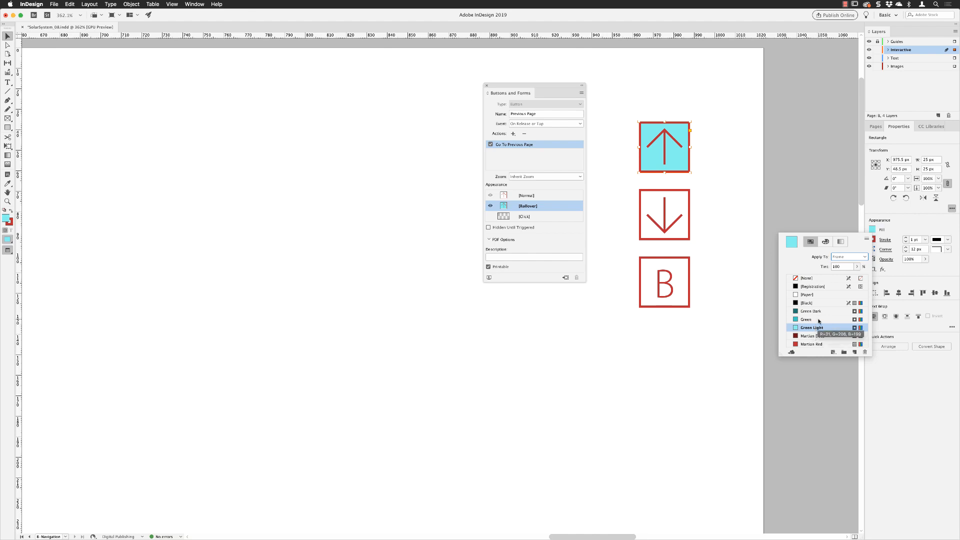
key("Escape")
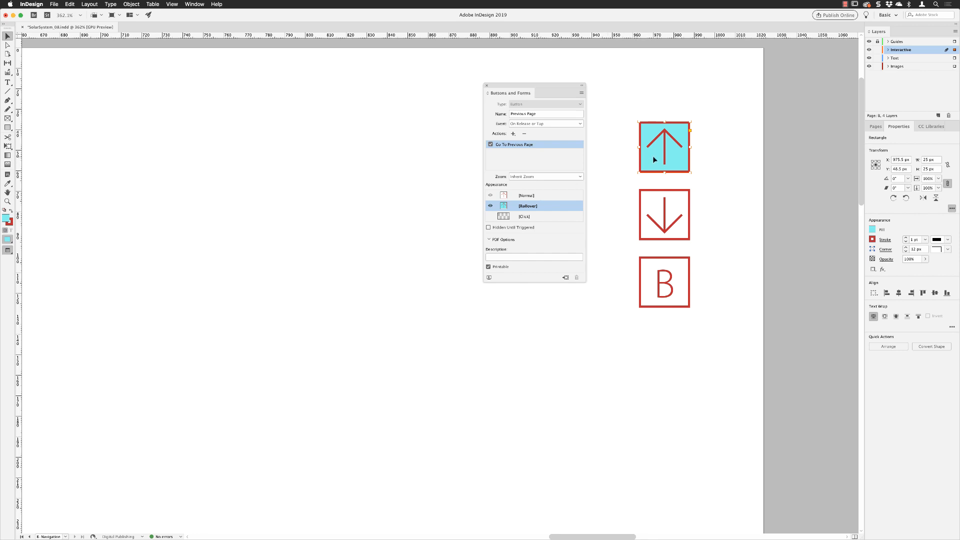
Step: Return the Previous Page button to its normal appearance and enter the PDF description "click here to go to previous page"
left_click(542, 195)
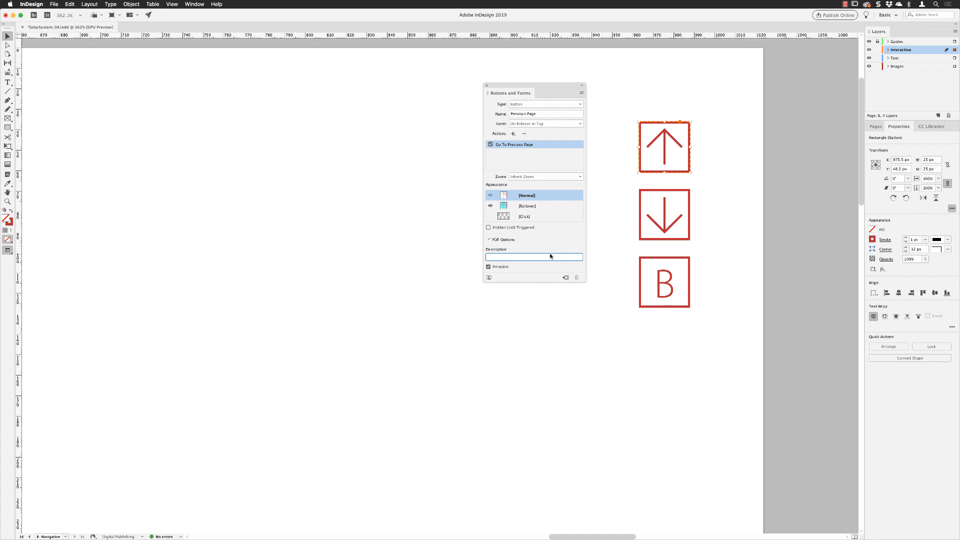
type("click here to go to previous page")
key("Return")
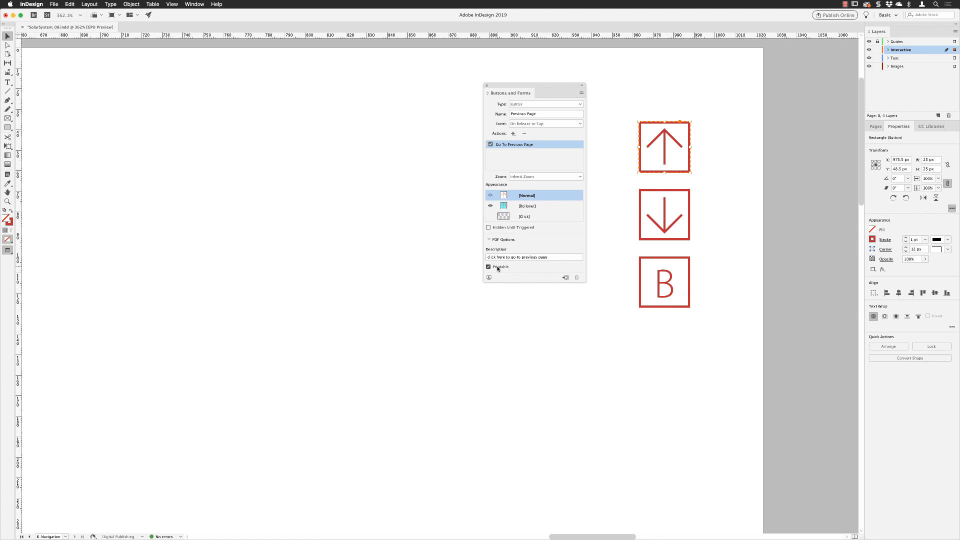
left_click(742, 181)
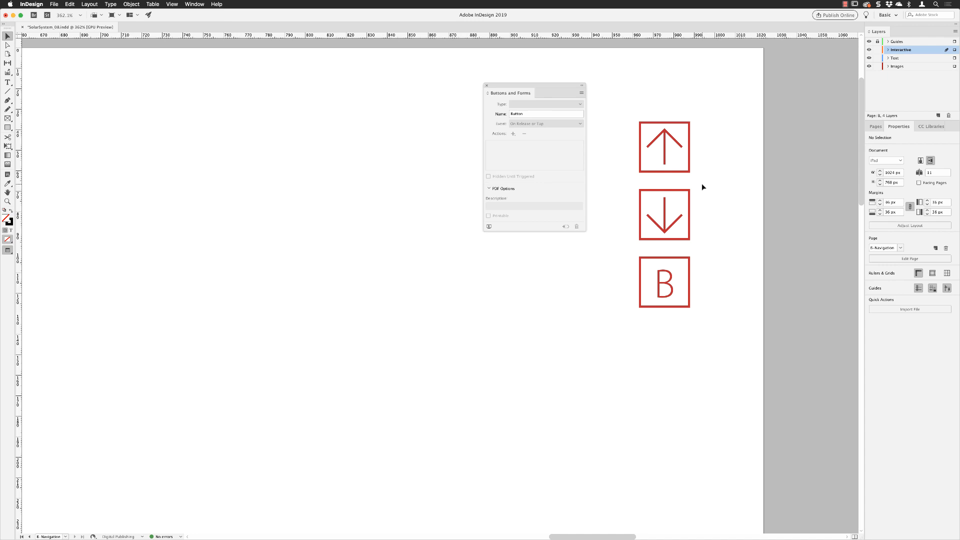
Step: Convert the down-arrow group to a button named "Next page" with a Go To Next Page action
left_click_drag(701, 183, 622, 250)
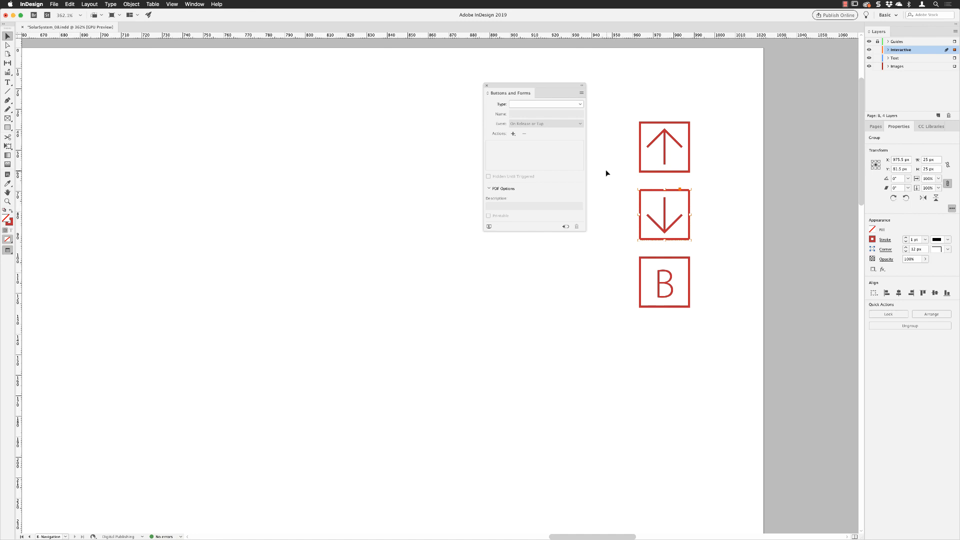
left_click(566, 103)
left_click(563, 112)
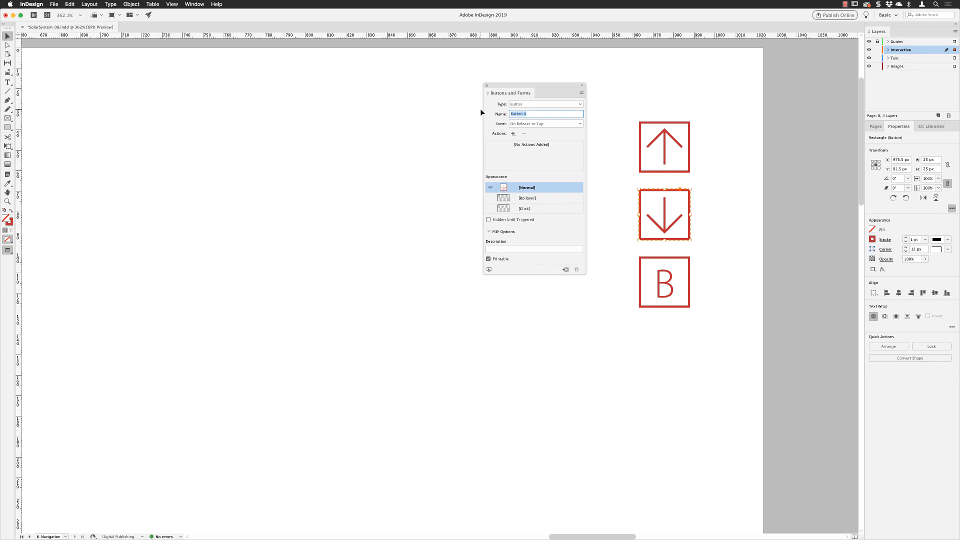
type("Next page")
key("Return")
left_click(513, 134)
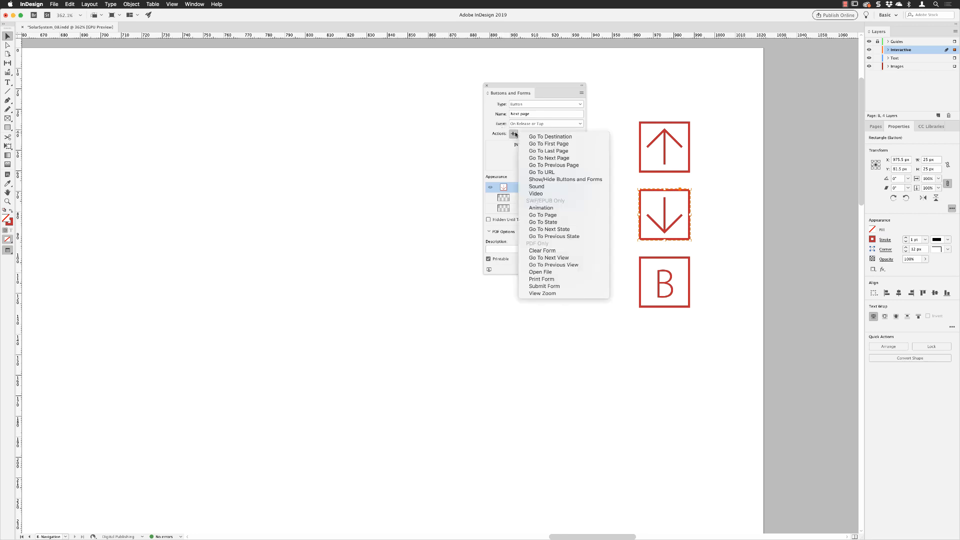
left_click(533, 158)
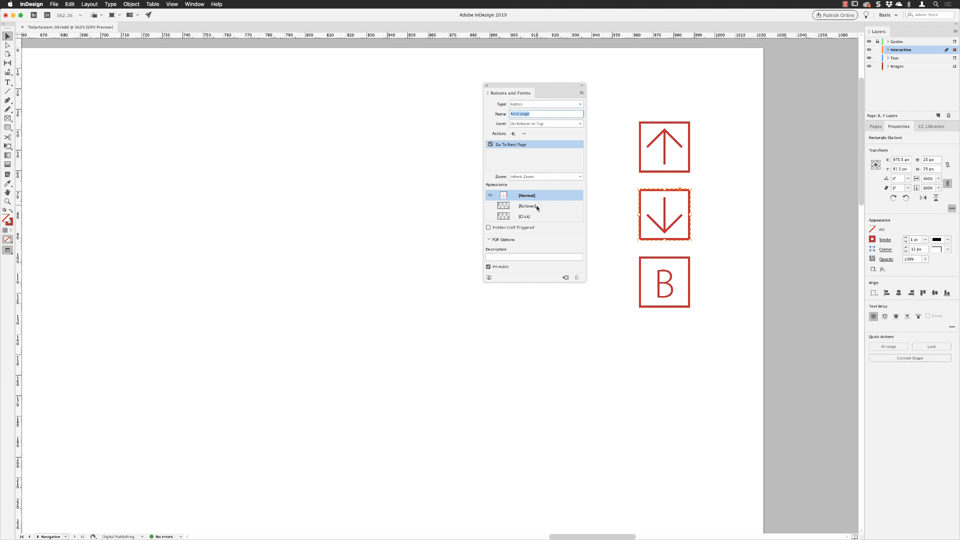
Step: Add a rollover appearance to the Next page button and fill its square frame with Green Light
left_click(539, 207)
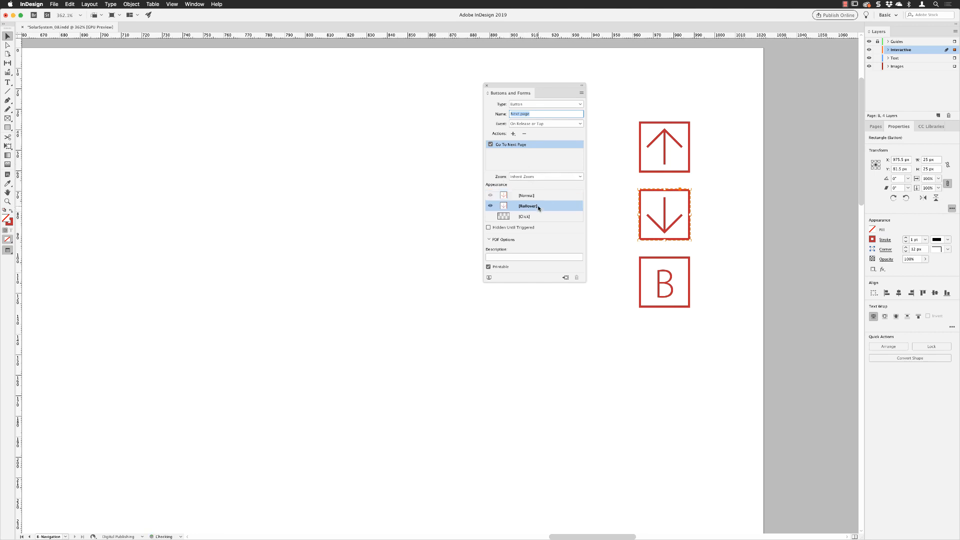
double_click(641, 201)
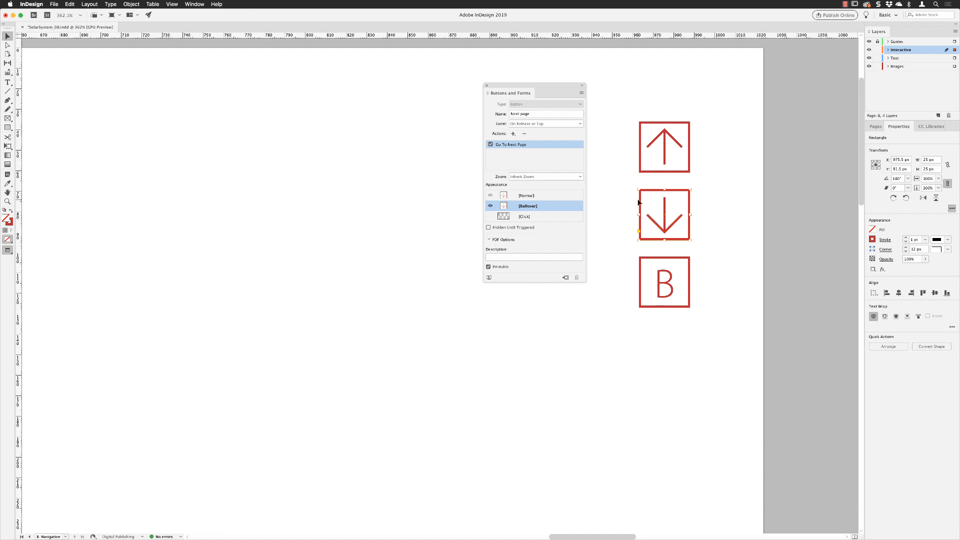
left_click(874, 231)
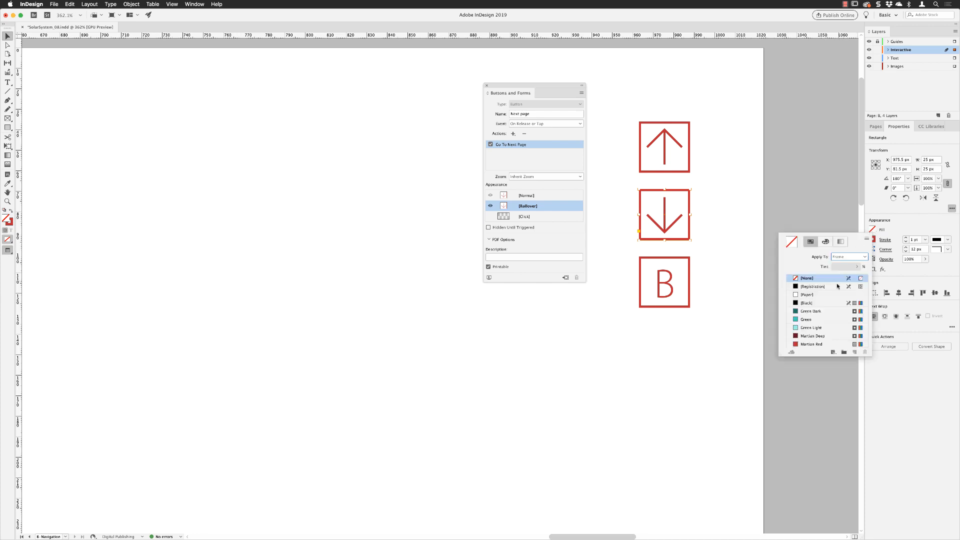
left_click(812, 329)
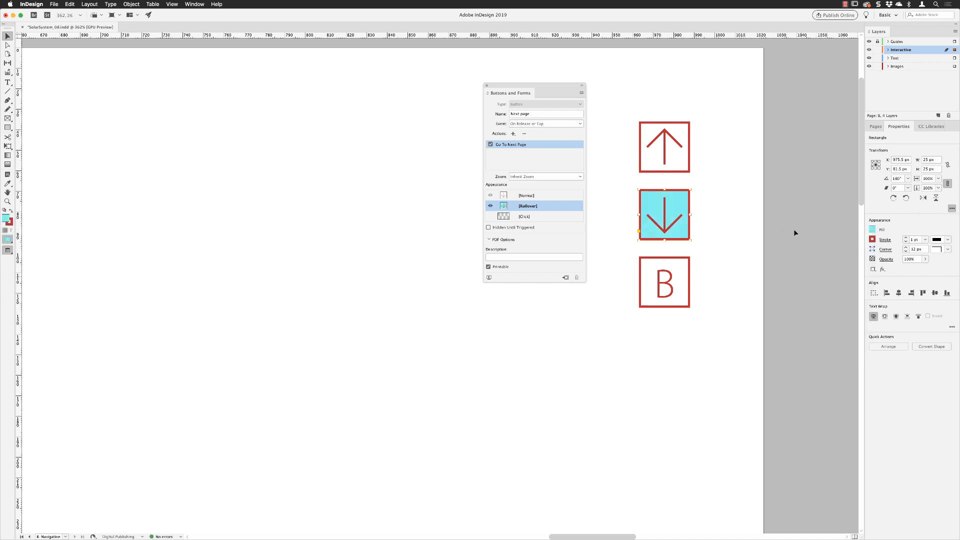
Step: Return the Next page button to its normal appearance, enter the PDF description "click here to go to next page", and deselect it
left_click(546, 196)
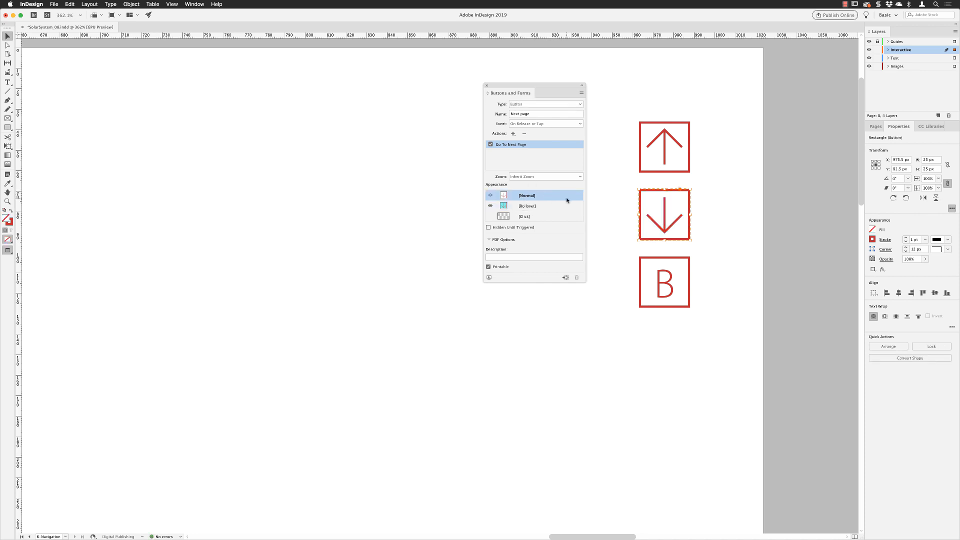
left_click(502, 257)
type("click here to go to next page")
key("Return")
left_click(706, 323)
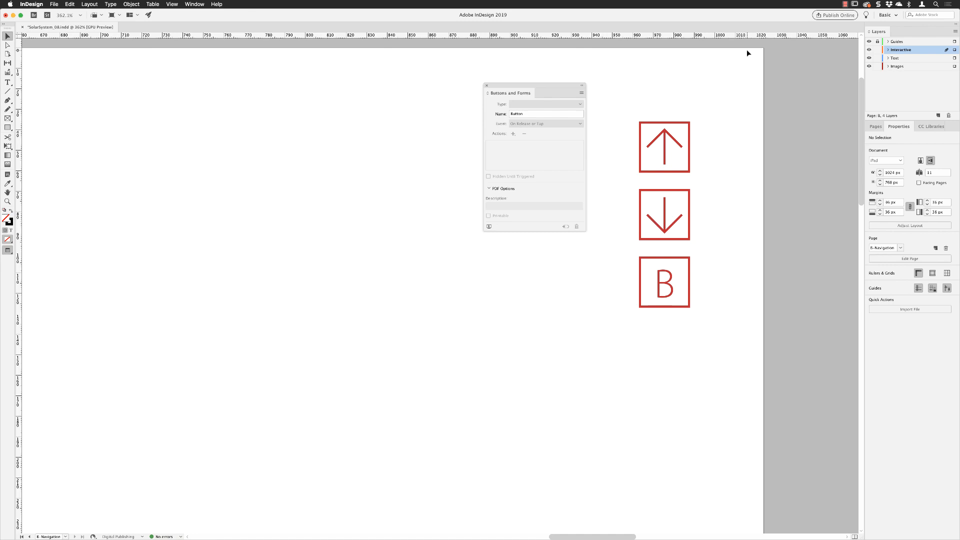
Step: Open the EPUB Interactivity Preview and switch from the B-Navigation master to page 1 of the document
left_click(490, 227)
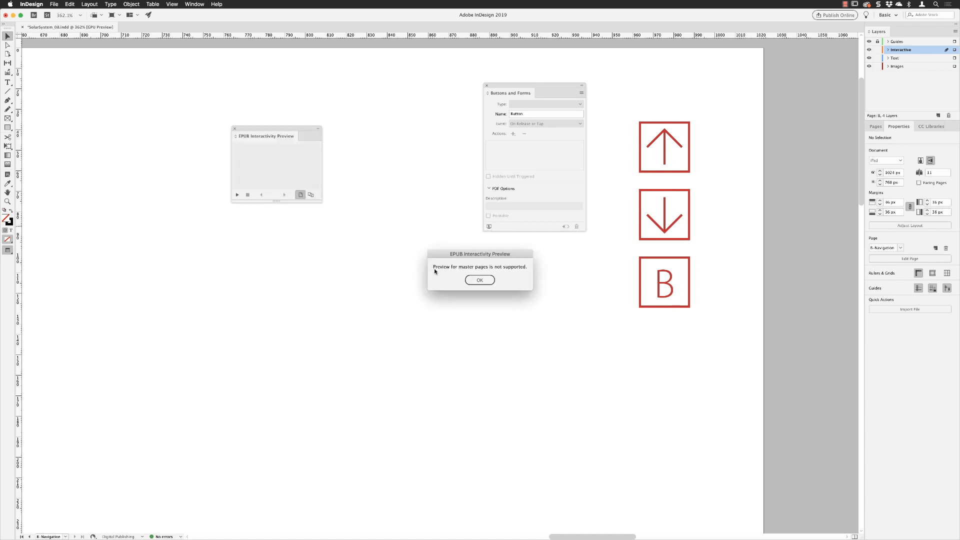
left_click(474, 279)
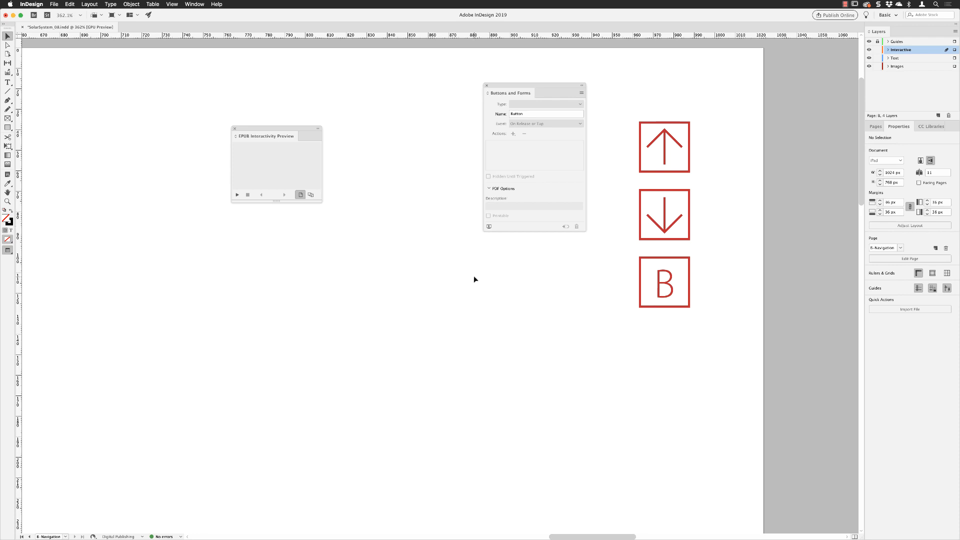
left_click(876, 126)
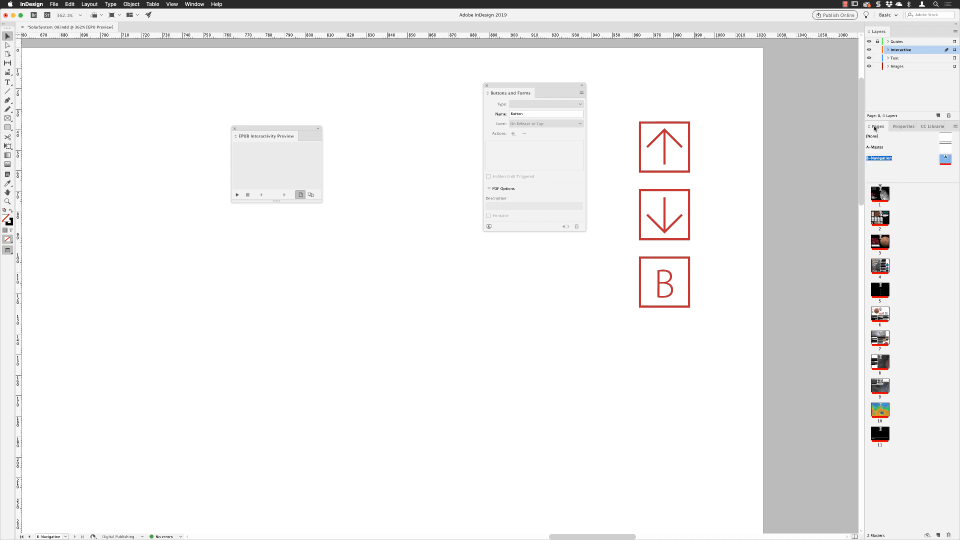
double_click(884, 196)
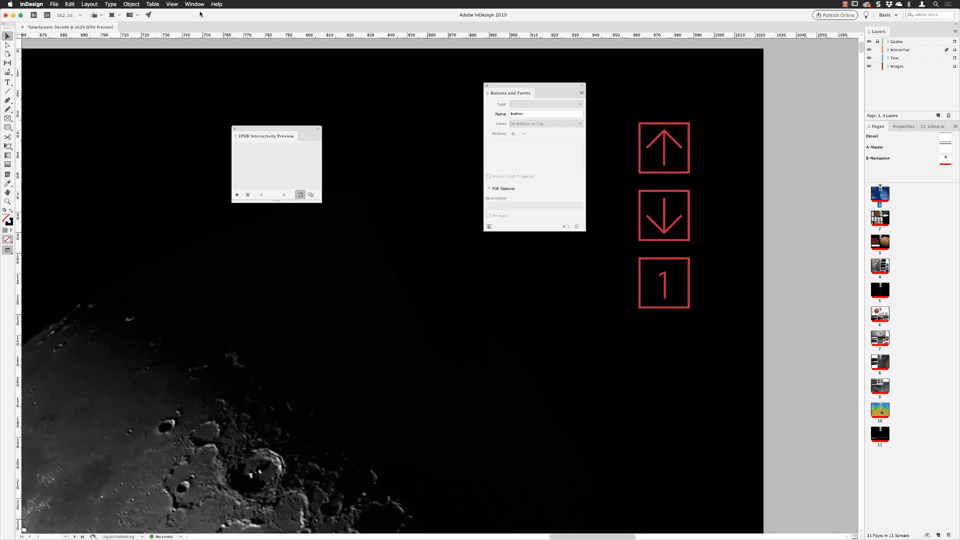
Step: Play the interactivity preview, enlarge it, and set it to preview the whole document
left_click(236, 195)
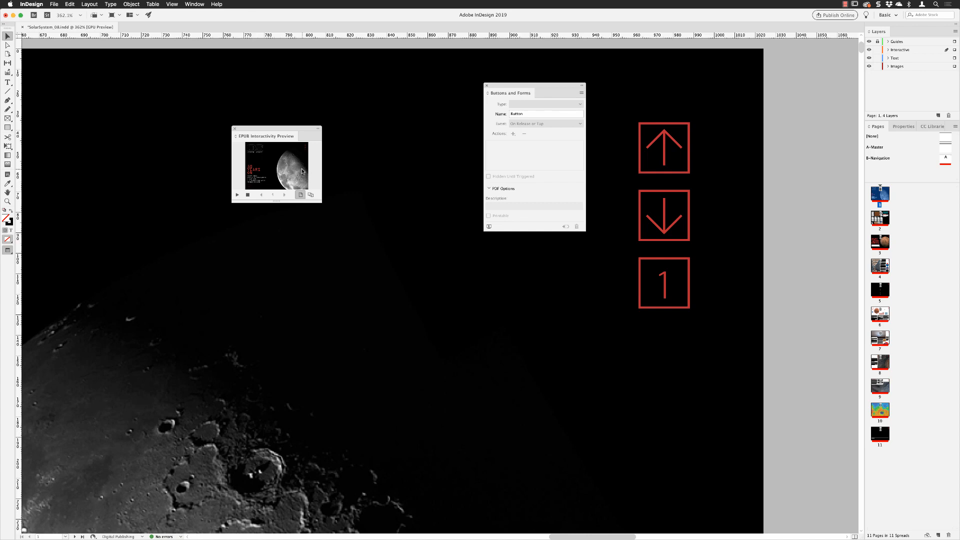
left_click_drag(322, 203, 622, 488)
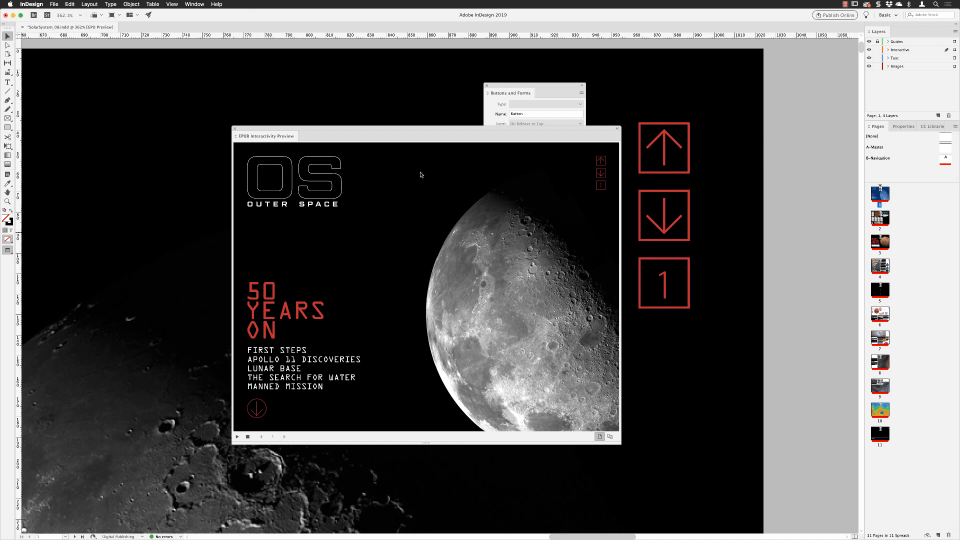
left_click(610, 438)
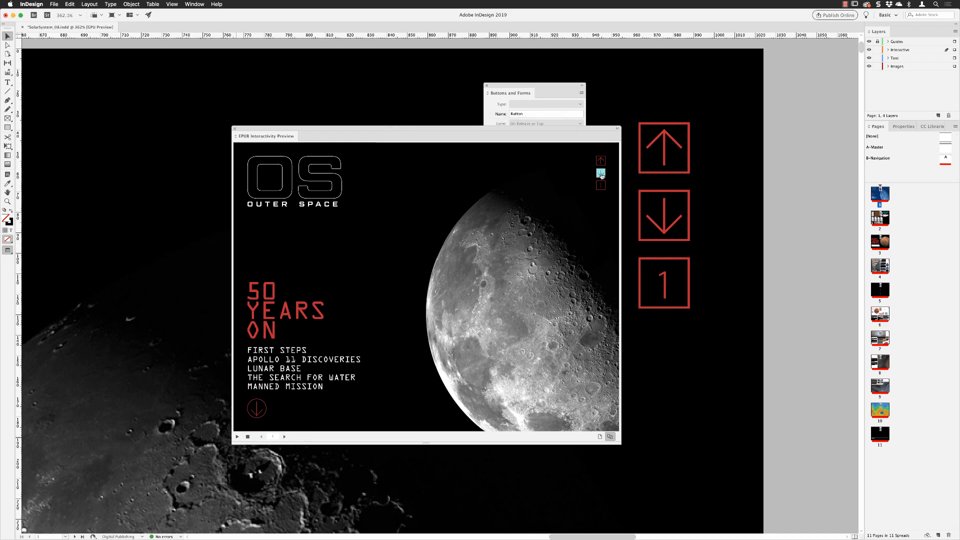
Step: Test the next and previous page buttons in the preview, advance to page 6, and close the preview
left_click(601, 175)
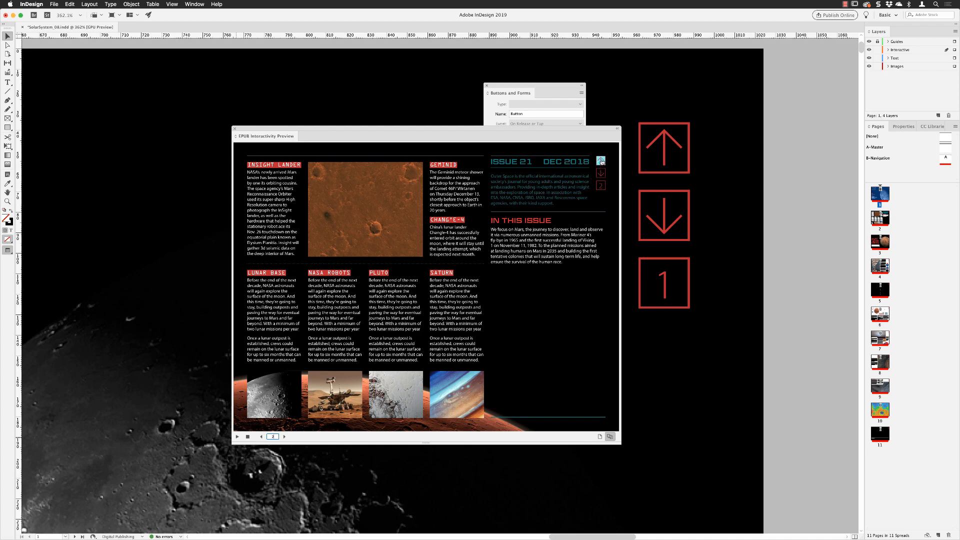
left_click(602, 162)
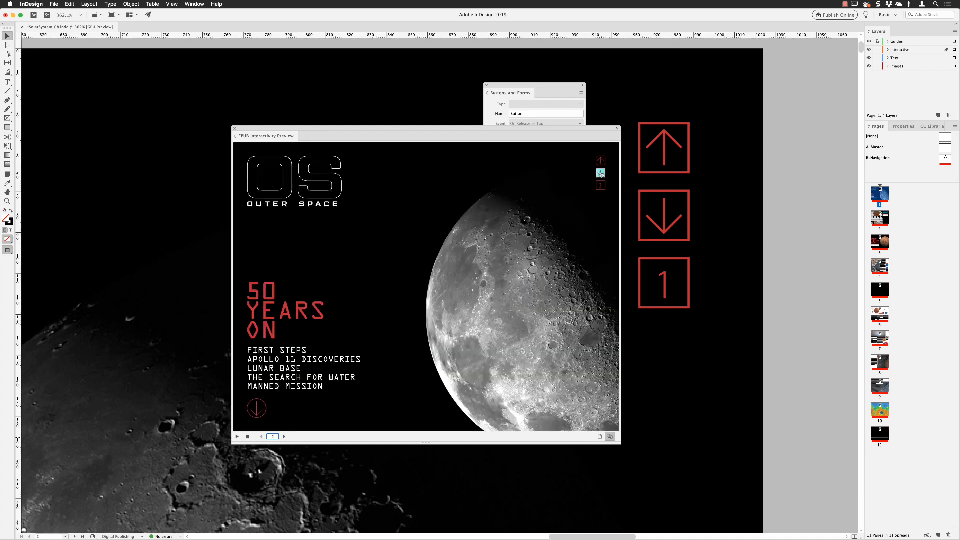
left_click(602, 174)
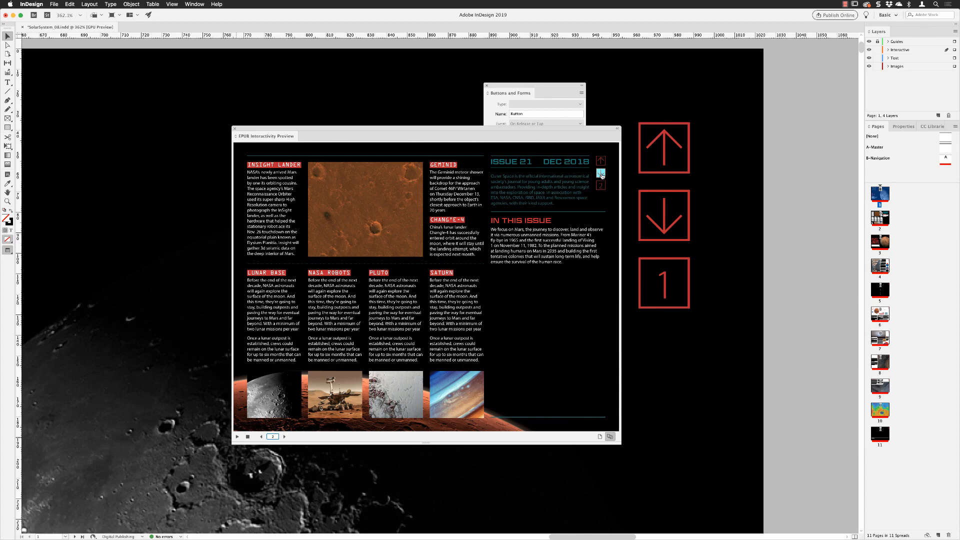
left_click(601, 174)
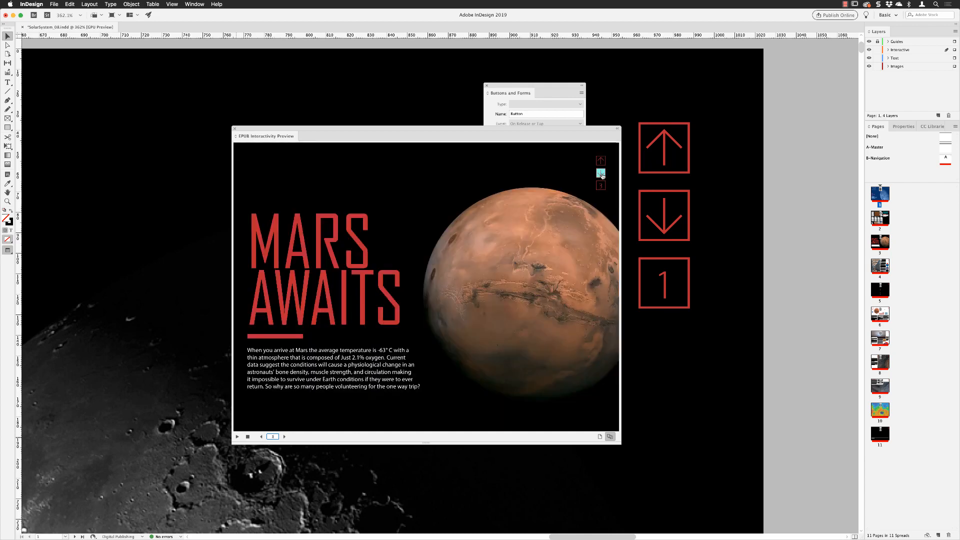
left_click(602, 174)
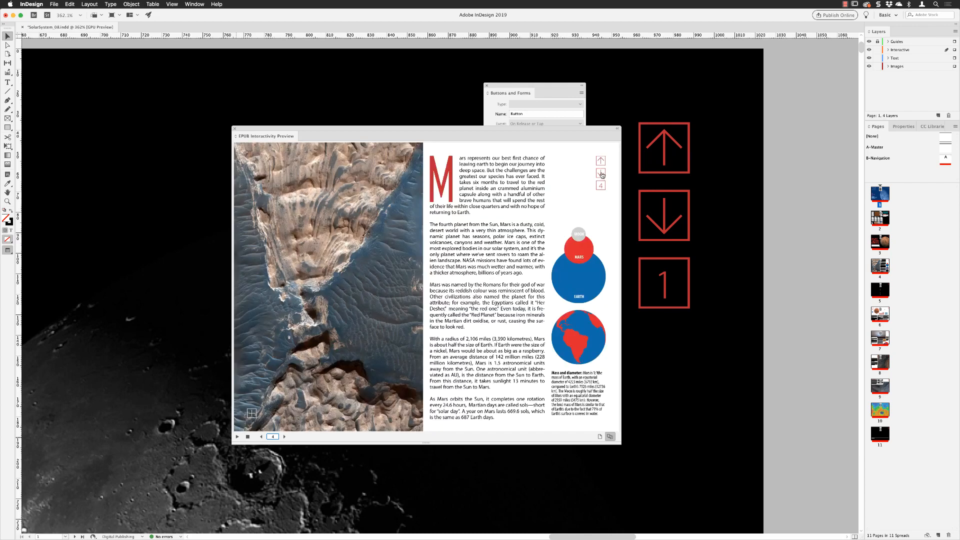
left_click(601, 174)
left_click(600, 174)
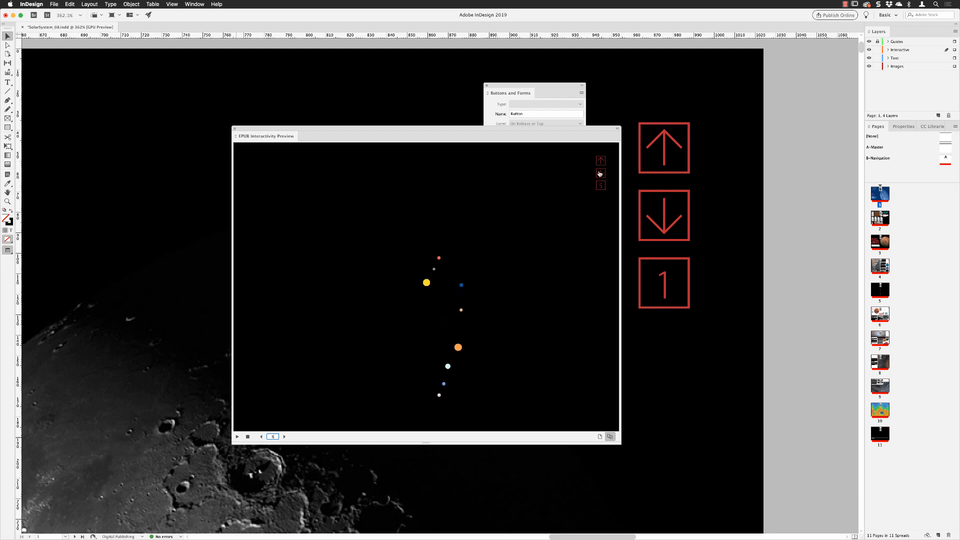
left_click(600, 173)
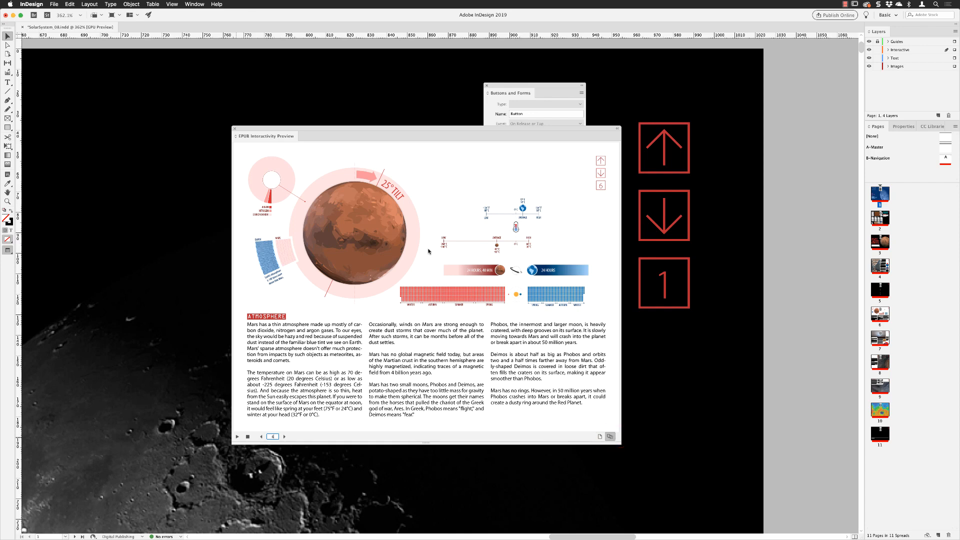
left_click(235, 129)
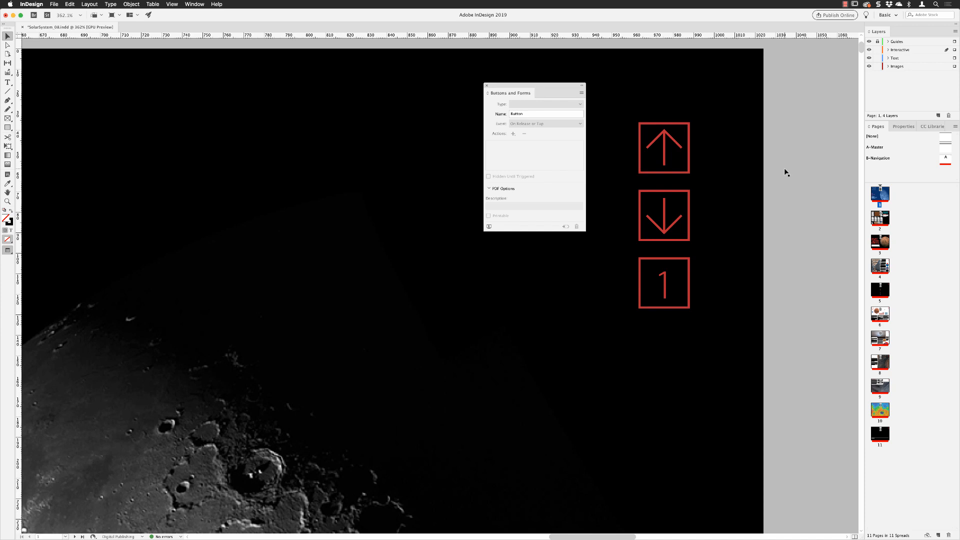
Step: Fit page 1 in the window and close the Buttons and Forms settings
left_click(172, 4)
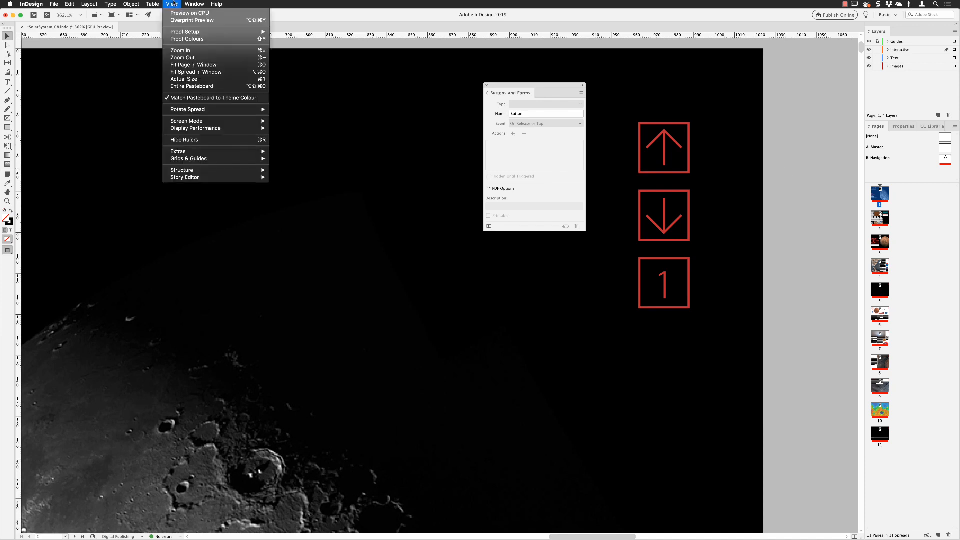
left_click(194, 65)
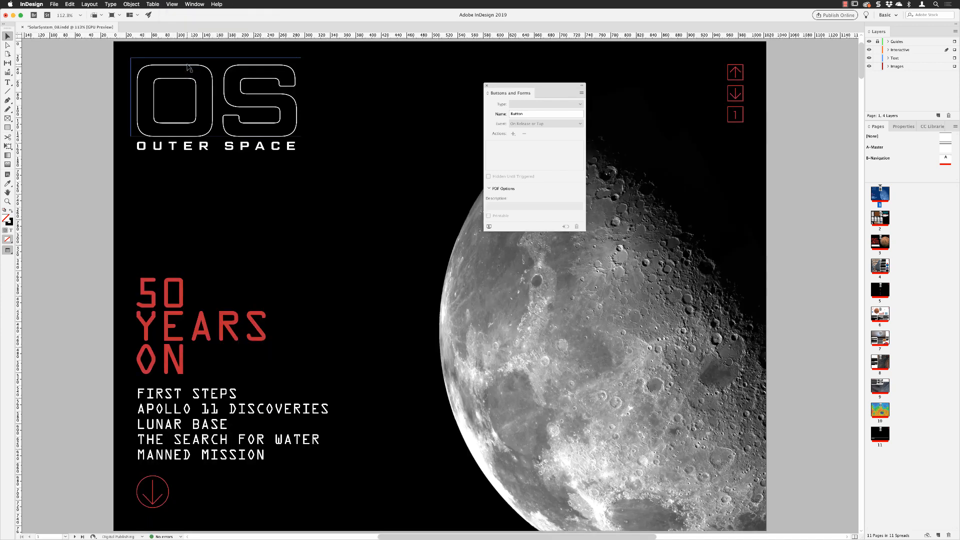
left_click(486, 86)
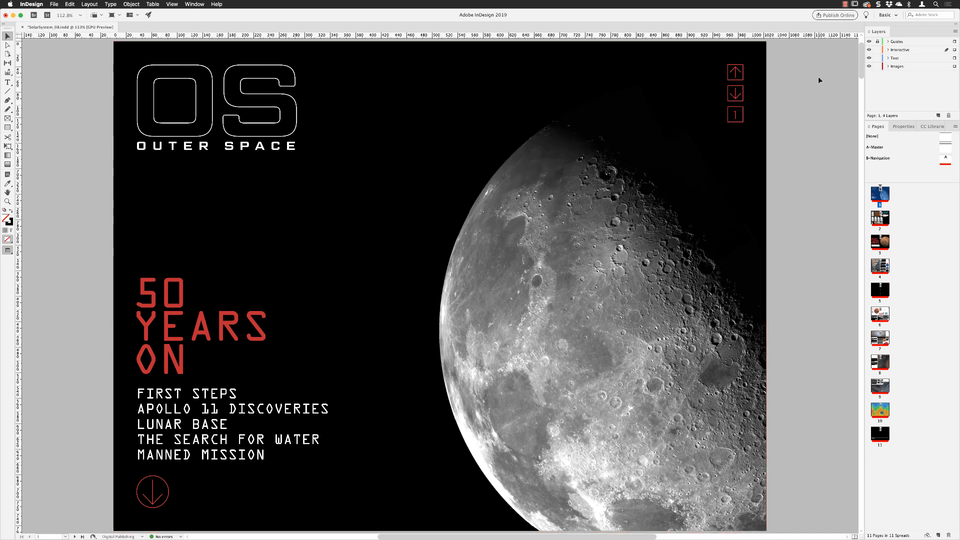
Step: Start publishing the document online as a new document and set its title to "Solar System | Issue 23"
left_click(54, 4)
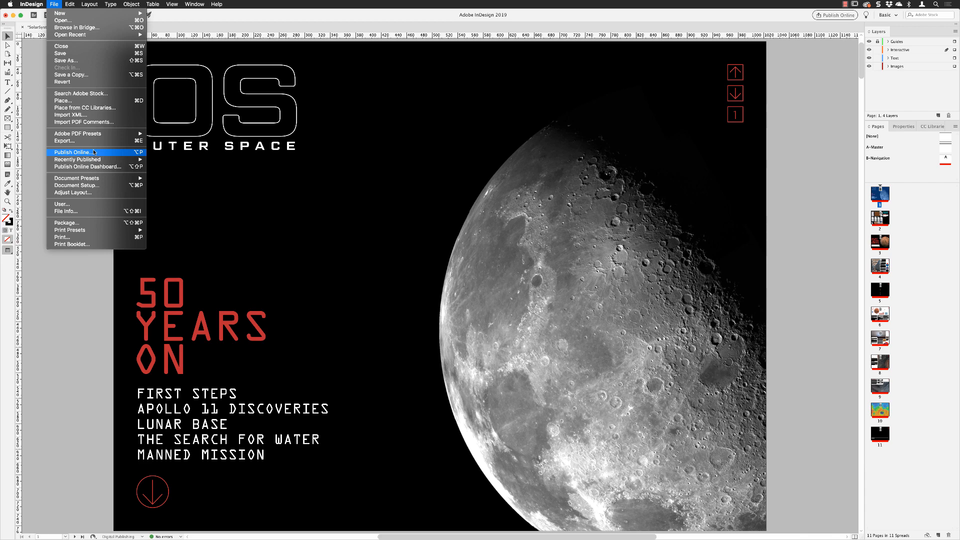
left_click(55, 4)
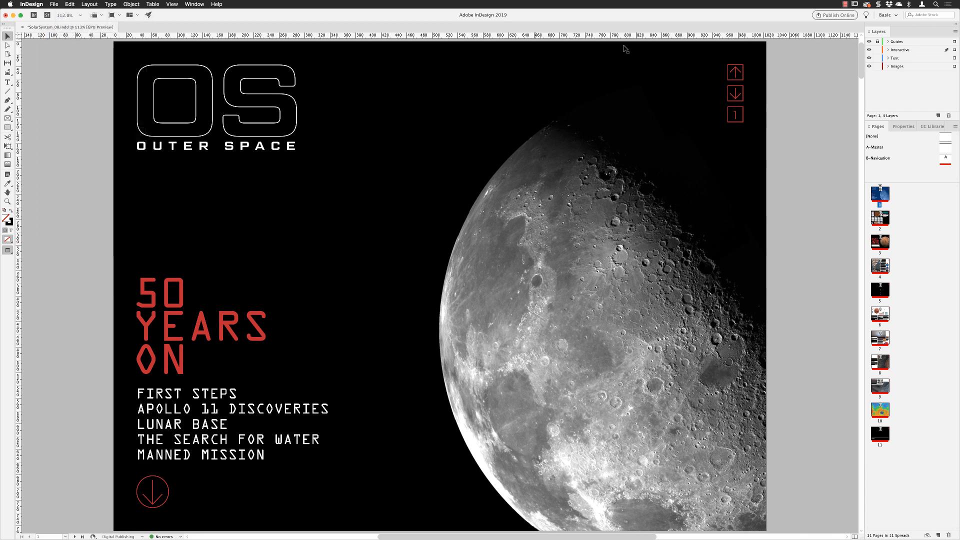
left_click(840, 17)
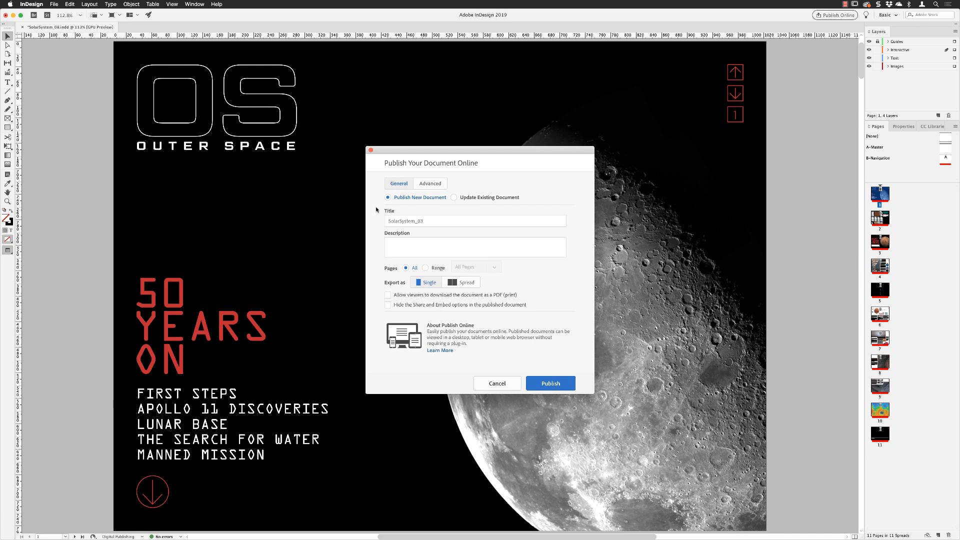
left_click(417, 219)
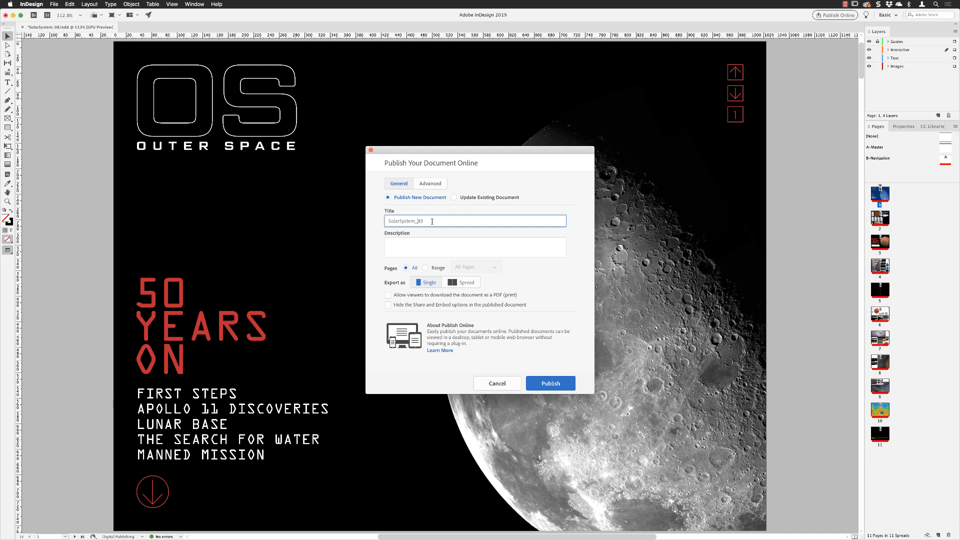
left_click_drag(431, 221, 415, 220)
key("BackSpace")
type("Issue 23")
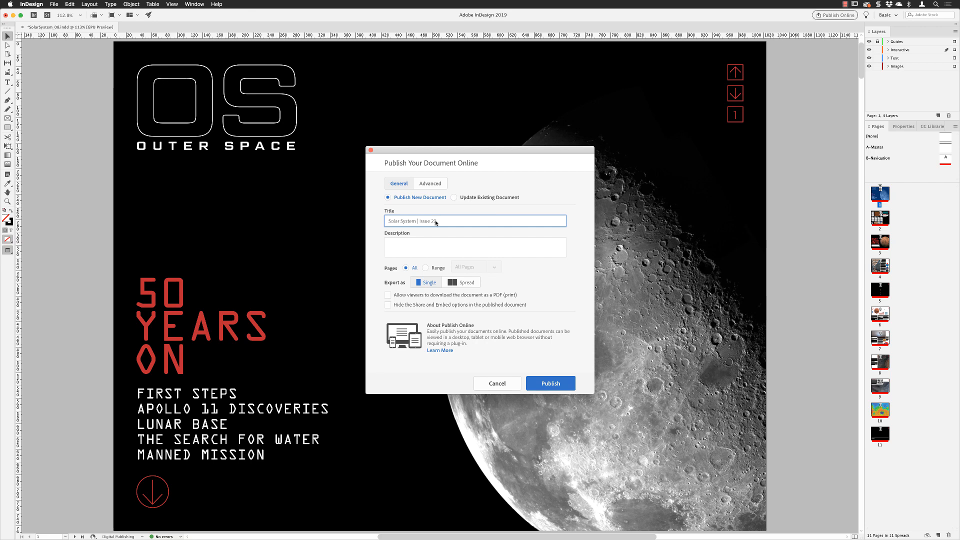
Step: Check the advanced image settings, keep the resolution at Standard (96 PPI), and publish the document
left_click(417, 245)
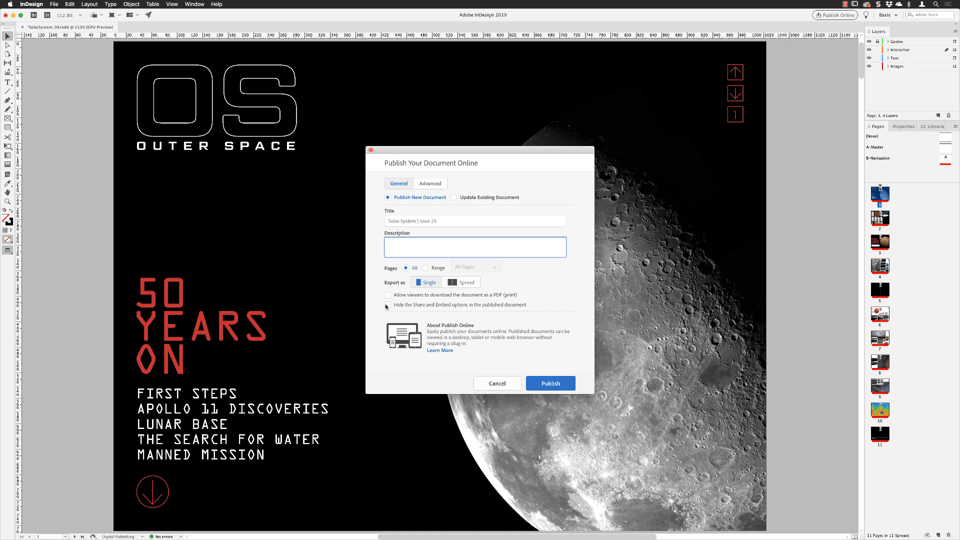
left_click(435, 184)
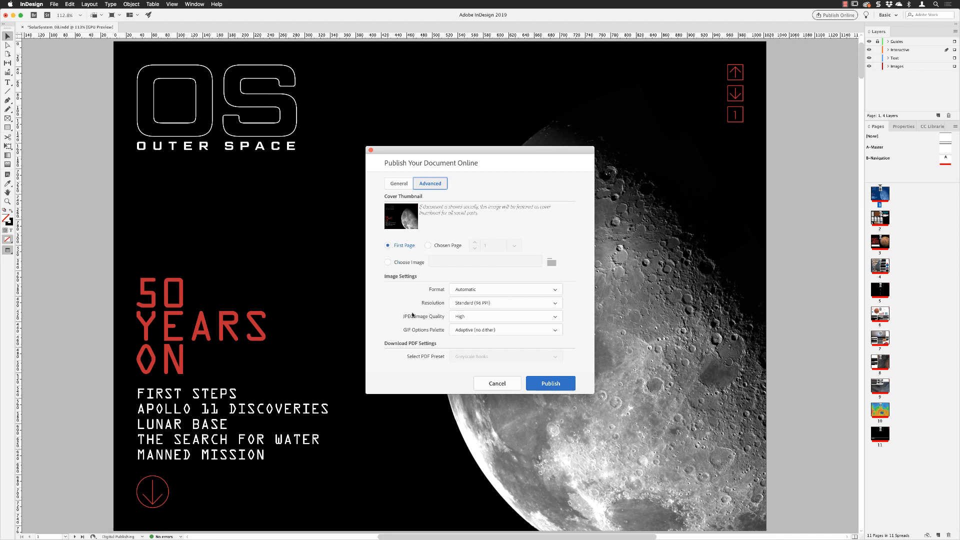
left_click(482, 303)
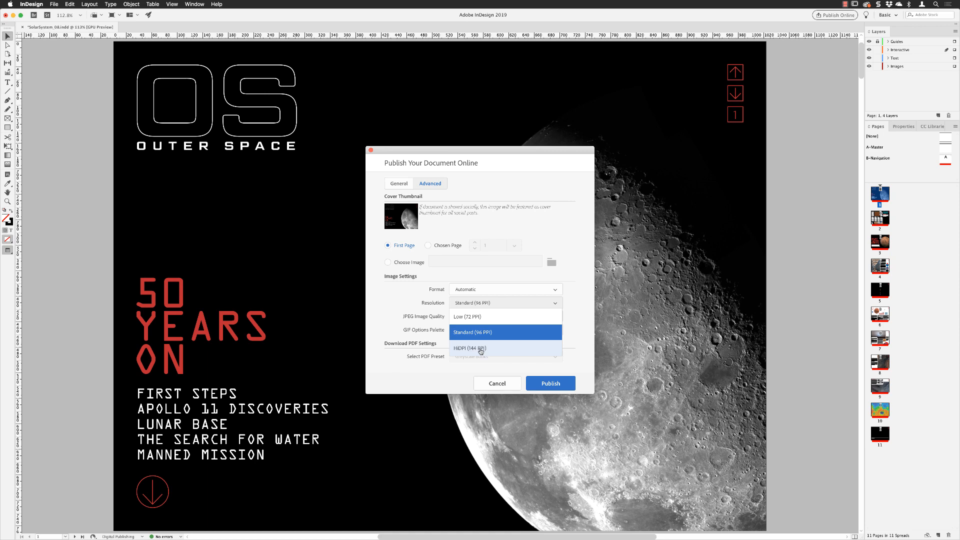
left_click(577, 317)
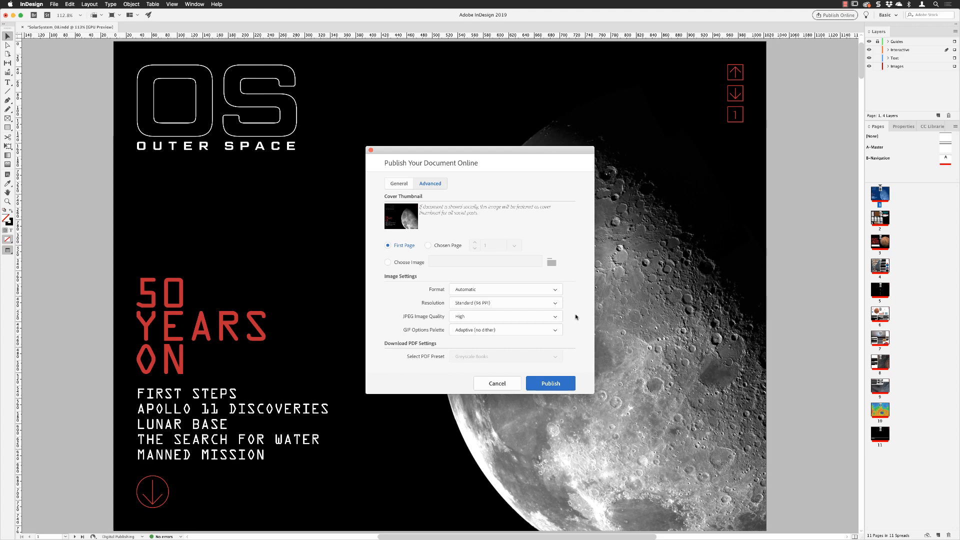
left_click(547, 383)
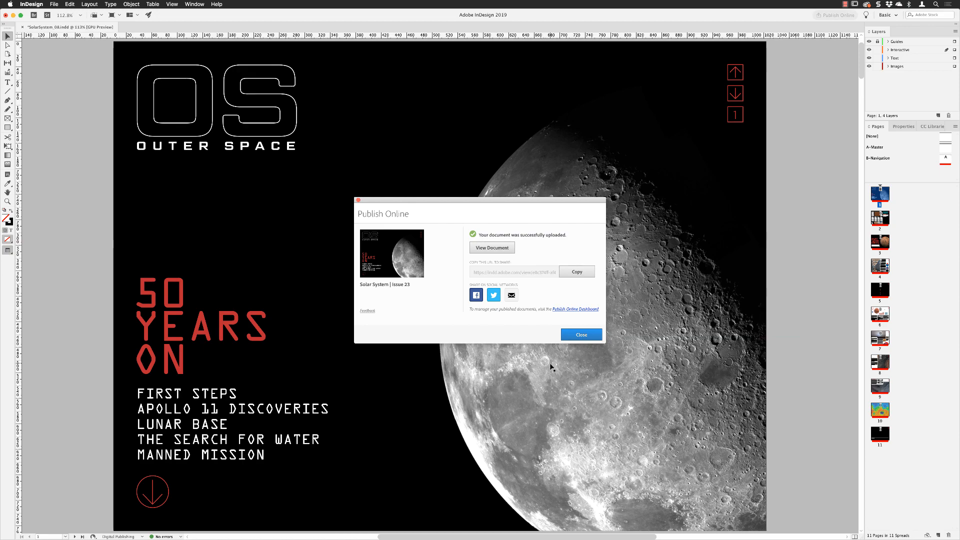
Step: View the published document full screen in the browser and go to page 3 using its next page button
left_click(487, 249)
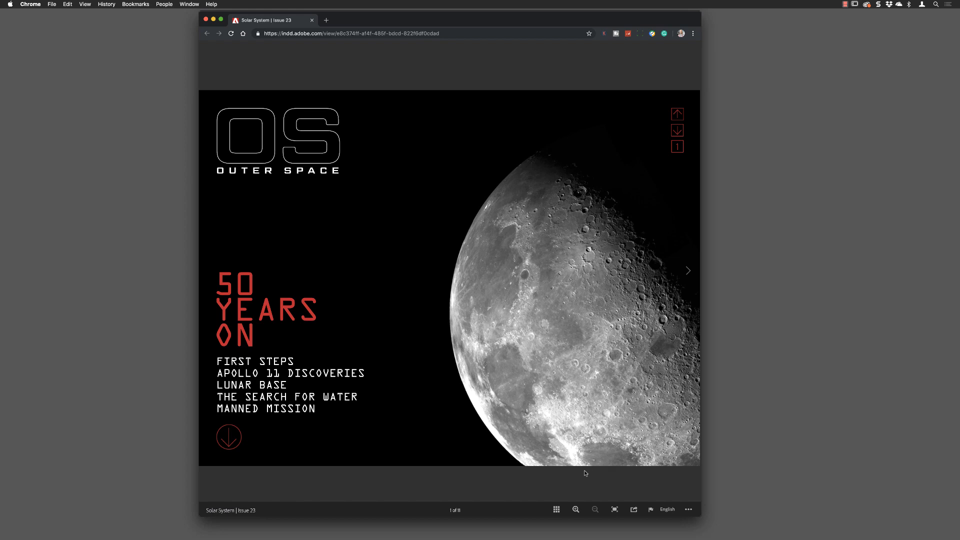
left_click(614, 509)
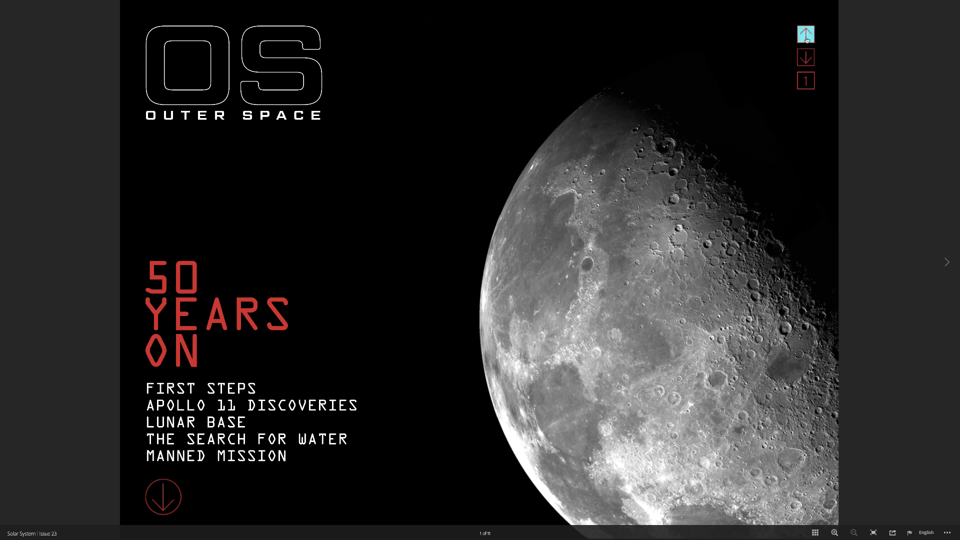
left_click(805, 58)
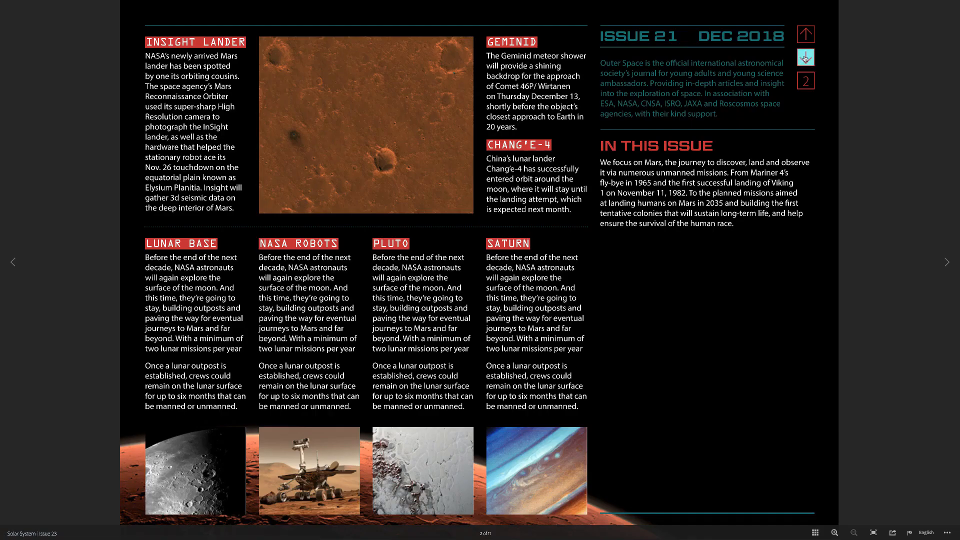
left_click(805, 58)
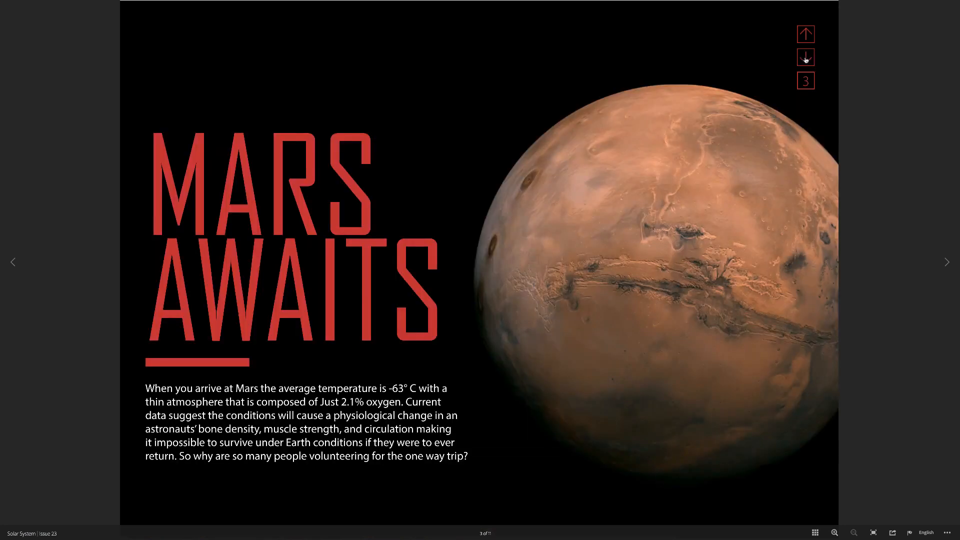